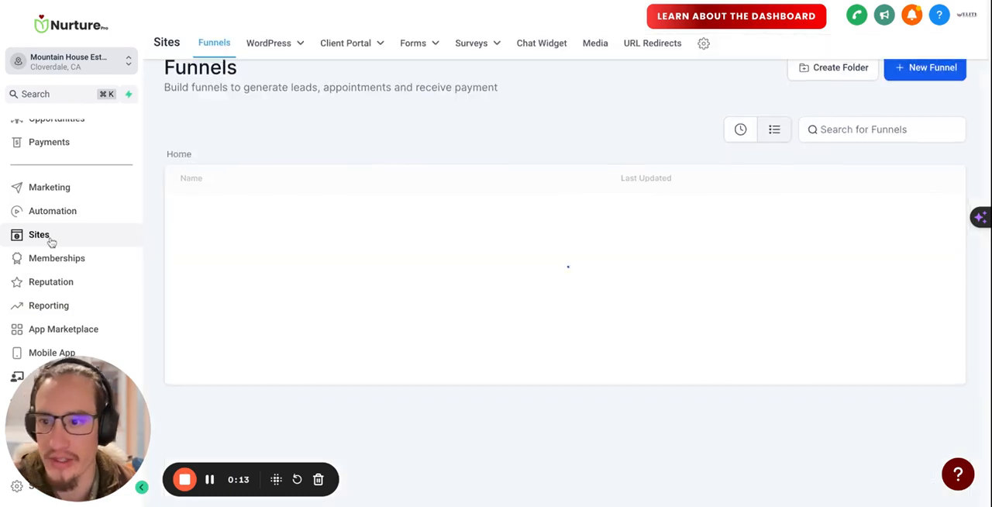
Open the Pre-Tour Survey from the Nurture Pro folder of the surveys
{"action": "left_click", "coordinate": [482, 44]}
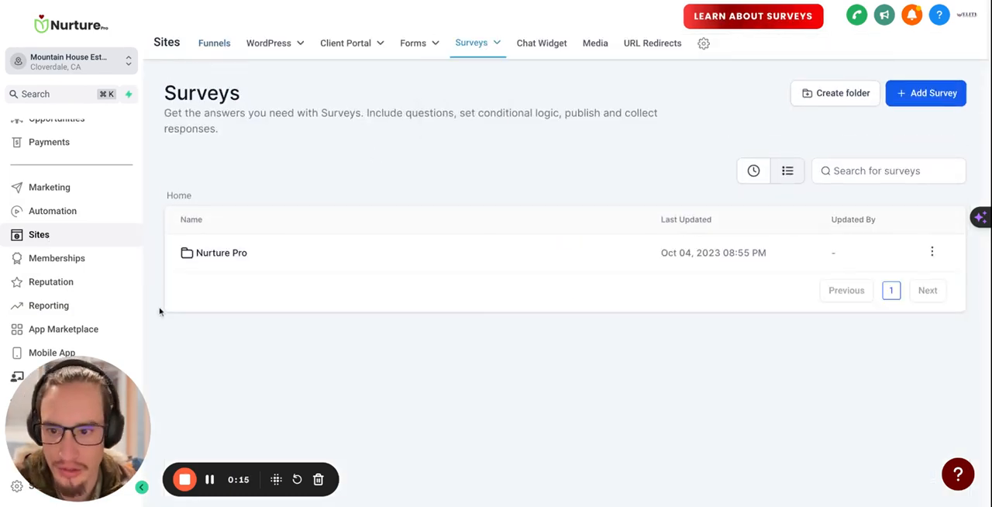
{"action": "left_click", "coordinate": [218, 256]}
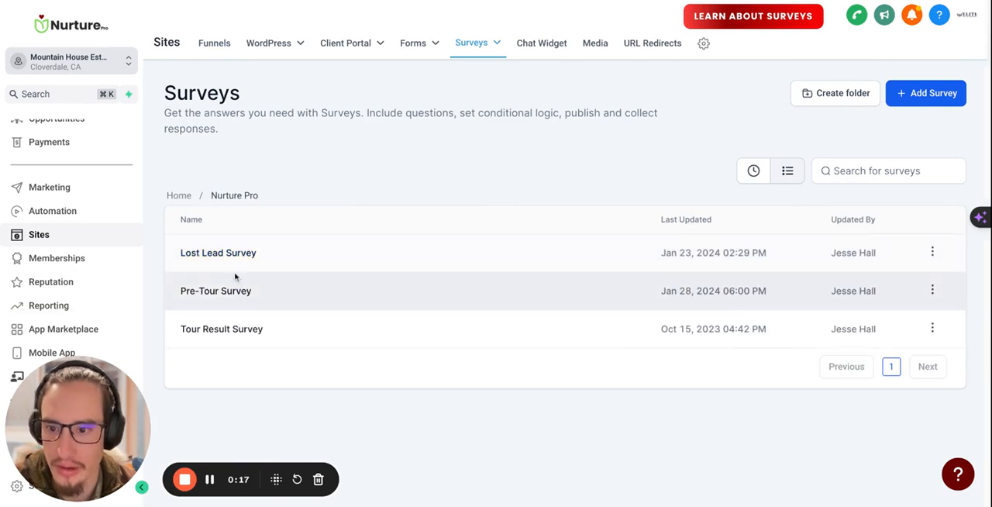
{"action": "left_click", "coordinate": [212, 295]}
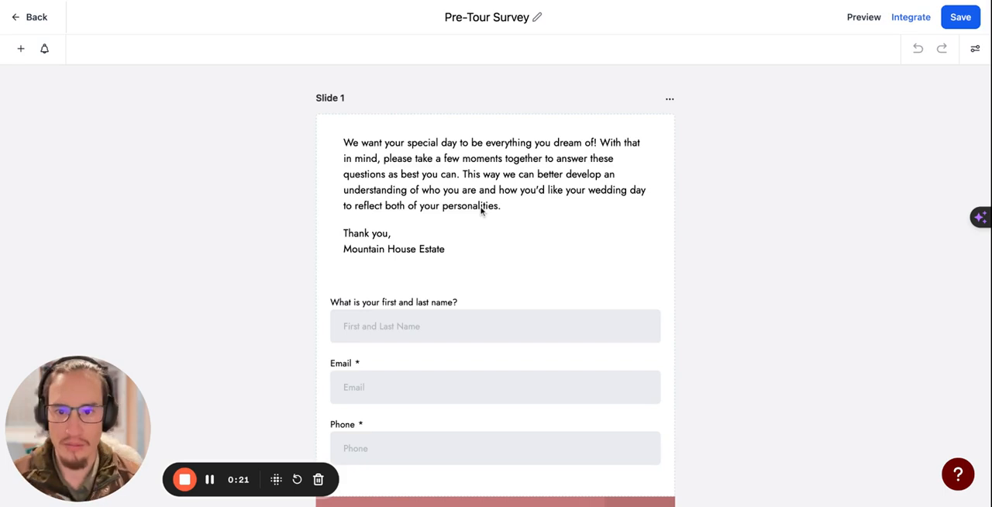
Select the question "How did you hear about Mountain House Estate?" and review its query key and answer options
{"action": "scroll", "coordinate": [482, 208], "scroll_direction": "down", "scroll_amount": 8}
{"action": "scroll", "coordinate": [425, 190], "scroll_direction": "down", "scroll_amount": 3}
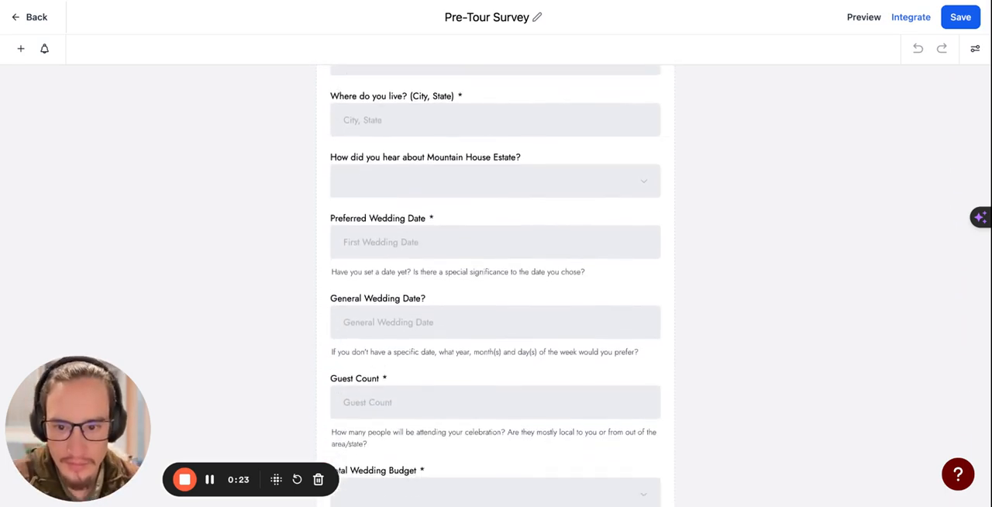
{"action": "scroll", "coordinate": [425, 190], "scroll_direction": "up", "scroll_amount": 1}
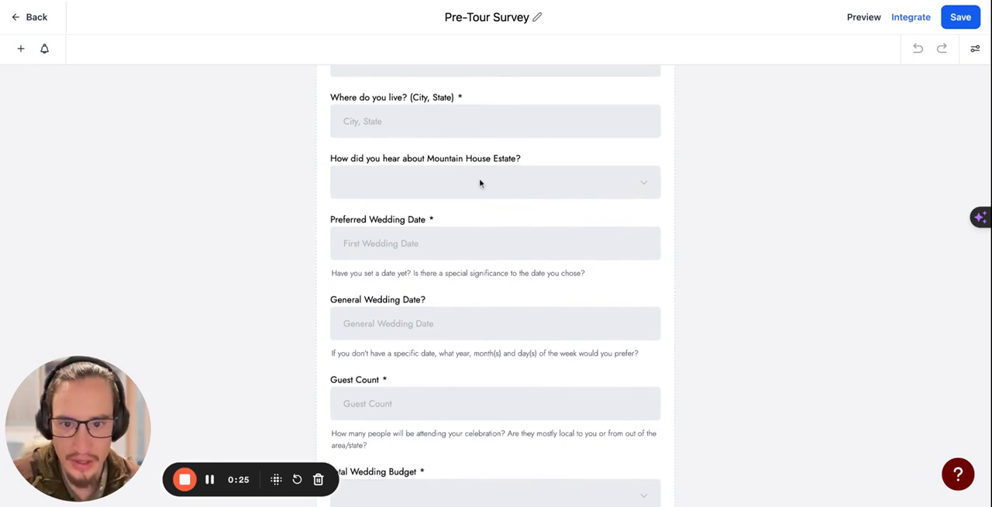
{"action": "scroll", "coordinate": [480, 183], "scroll_direction": "down", "scroll_amount": 1}
{"action": "left_click", "coordinate": [480, 147]}
{"action": "scroll", "coordinate": [917, 251], "scroll_direction": "down", "scroll_amount": 2}
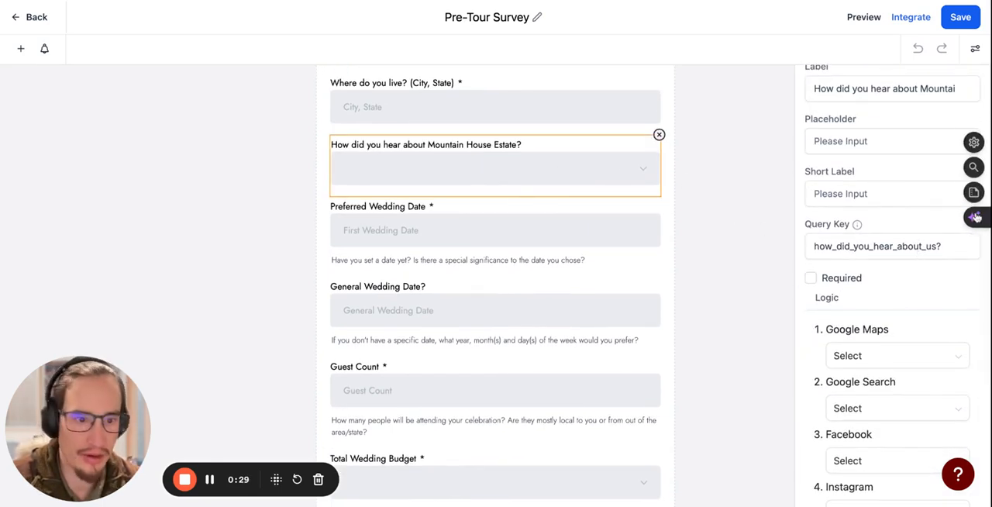
{"action": "left_click", "coordinate": [864, 245]}
{"action": "scroll", "coordinate": [864, 245], "scroll_direction": "down", "scroll_amount": 3}
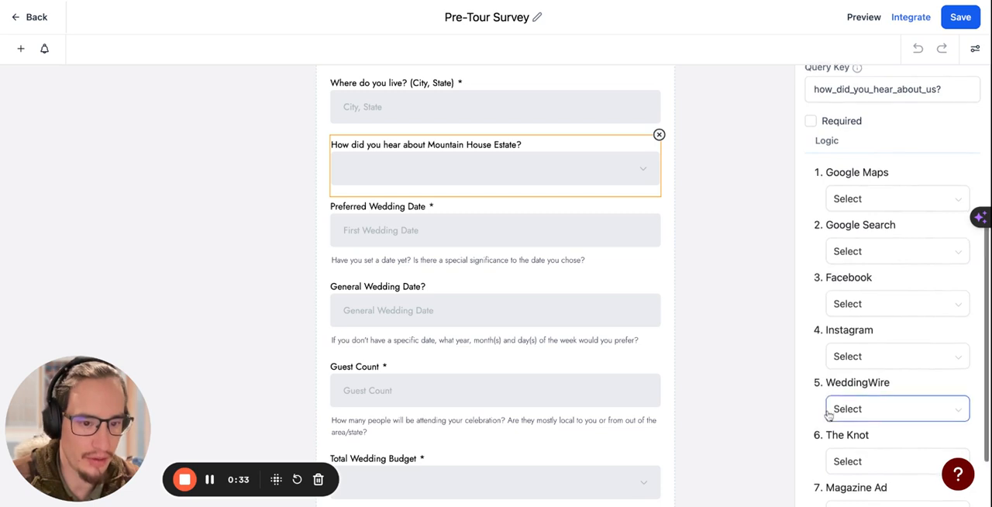
{"action": "scroll", "coordinate": [827, 415], "scroll_direction": "down", "scroll_amount": 3}
{"action": "scroll", "coordinate": [591, 419], "scroll_direction": "down", "scroll_amount": 1}
Select the Total Wedding Budget question and review its list of budget ranges
{"action": "scroll", "coordinate": [590, 419], "scroll_direction": "down", "scroll_amount": 5}
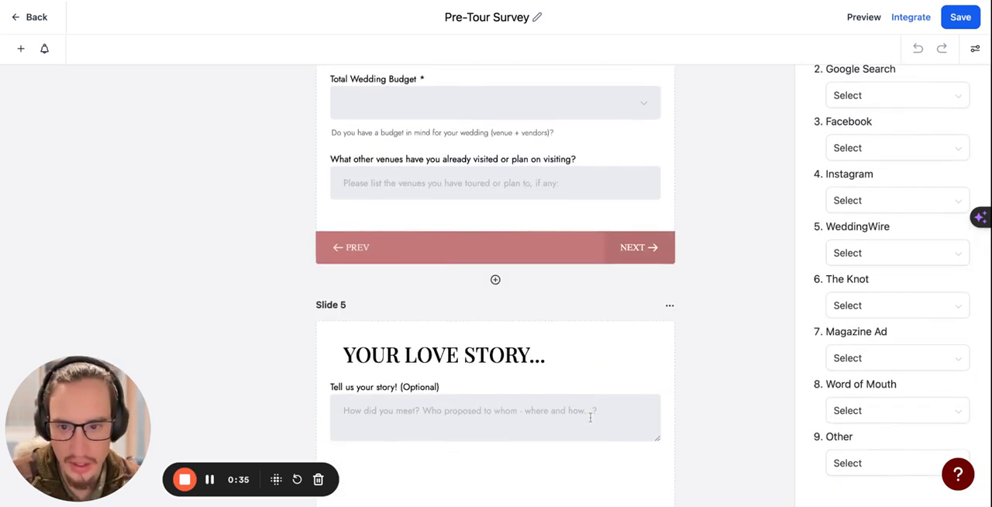
{"action": "scroll", "coordinate": [489, 292], "scroll_direction": "up", "scroll_amount": 2}
{"action": "left_click", "coordinate": [442, 221]}
{"action": "scroll", "coordinate": [857, 388], "scroll_direction": "down", "scroll_amount": 3}
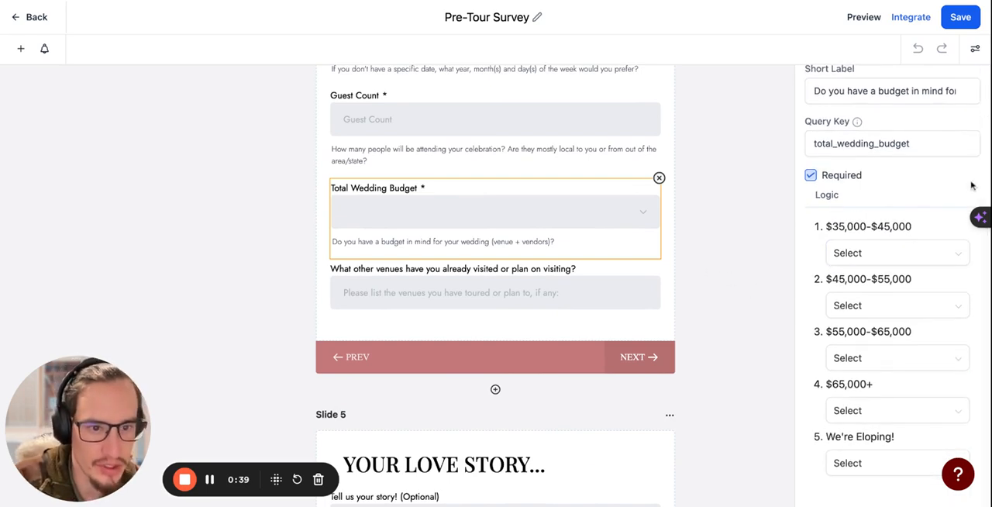
Select the Guest Count question to view its field settings
{"action": "scroll", "coordinate": [621, 261], "scroll_direction": "up", "scroll_amount": 1}
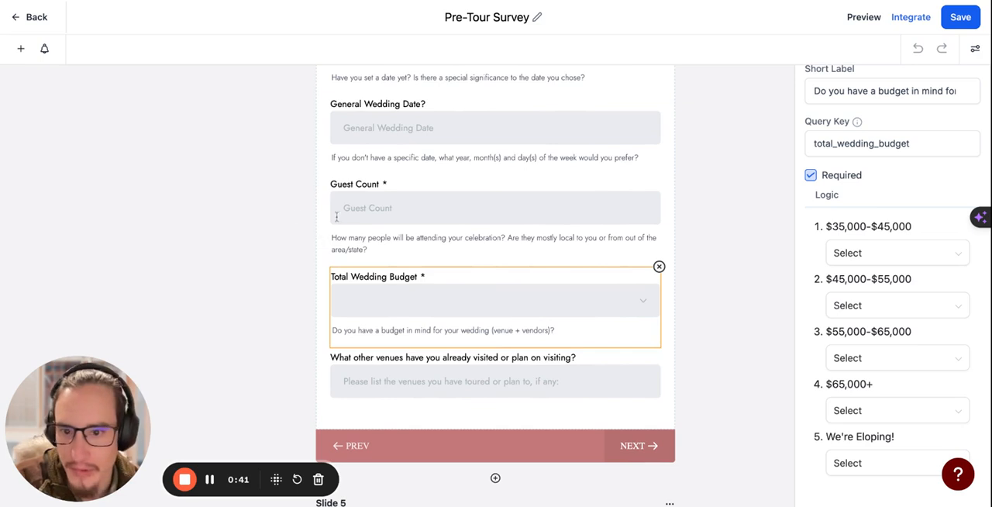
{"action": "scroll", "coordinate": [413, 186], "scroll_direction": "up", "scroll_amount": 1}
{"action": "left_click", "coordinate": [403, 266]}
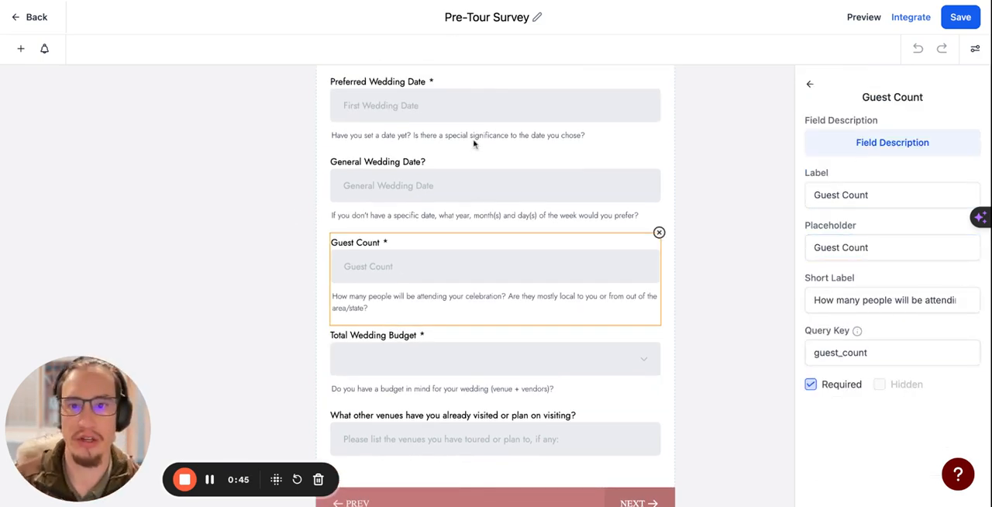
Return to the Total Wedding Budget question and inspect its field description and answer options without changing them
{"action": "scroll", "coordinate": [510, 374], "scroll_direction": "down", "scroll_amount": 2}
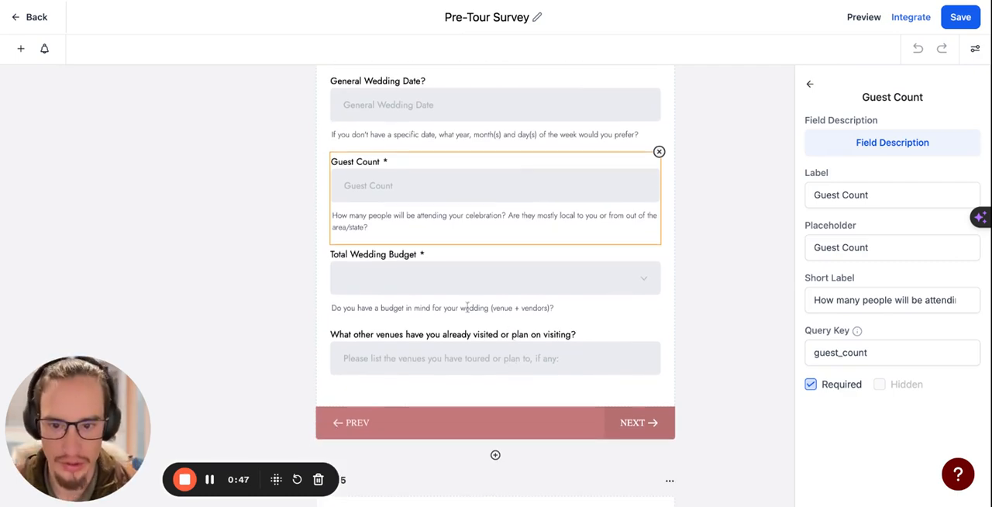
{"action": "left_click", "coordinate": [498, 268]}
{"action": "scroll", "coordinate": [876, 434], "scroll_direction": "down", "scroll_amount": 5}
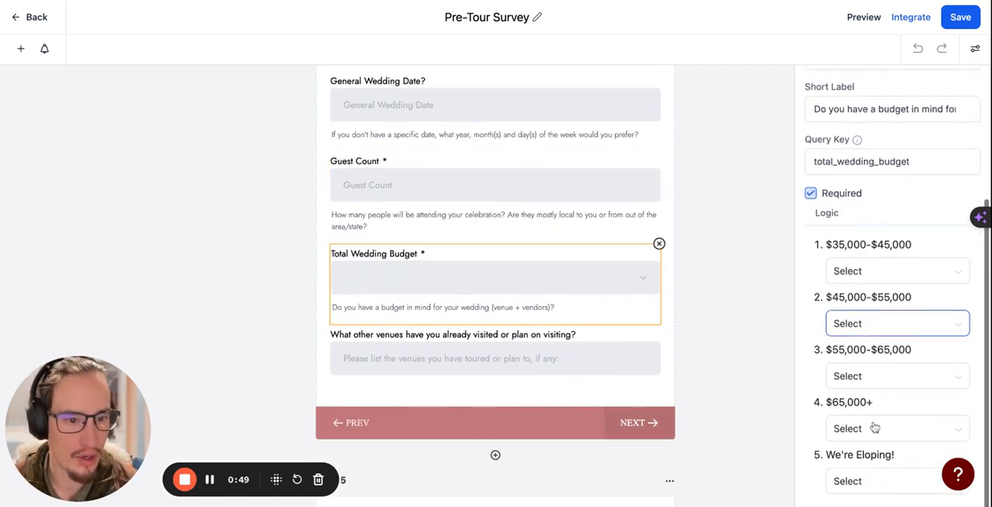
{"action": "scroll", "coordinate": [864, 242], "scroll_direction": "up", "scroll_amount": 5}
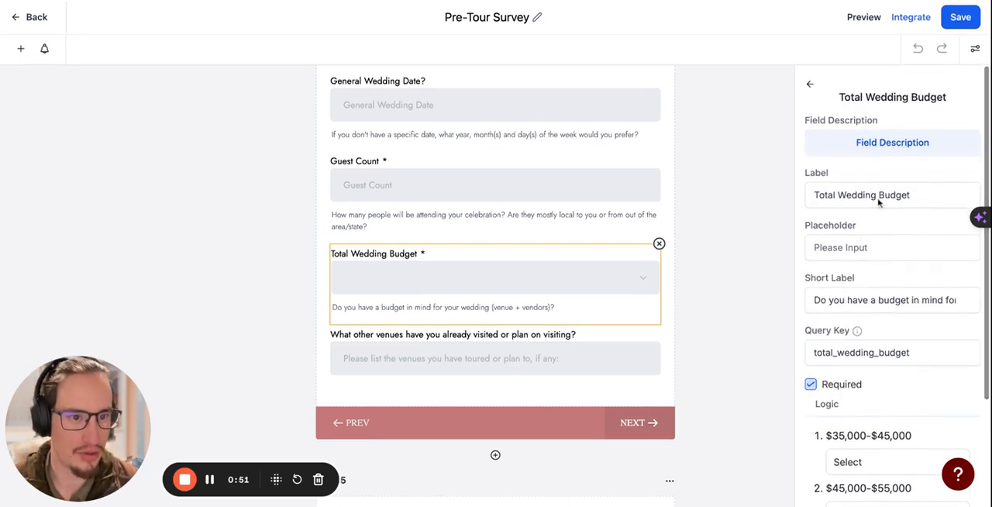
{"action": "left_click", "coordinate": [854, 146]}
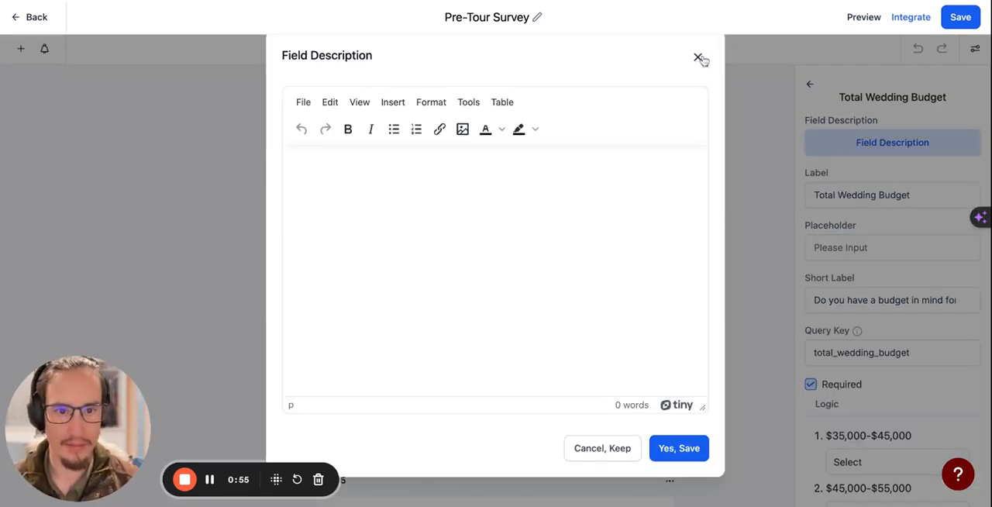
{"action": "left_click", "coordinate": [697, 57]}
{"action": "scroll", "coordinate": [891, 285], "scroll_direction": "down", "scroll_amount": 1}
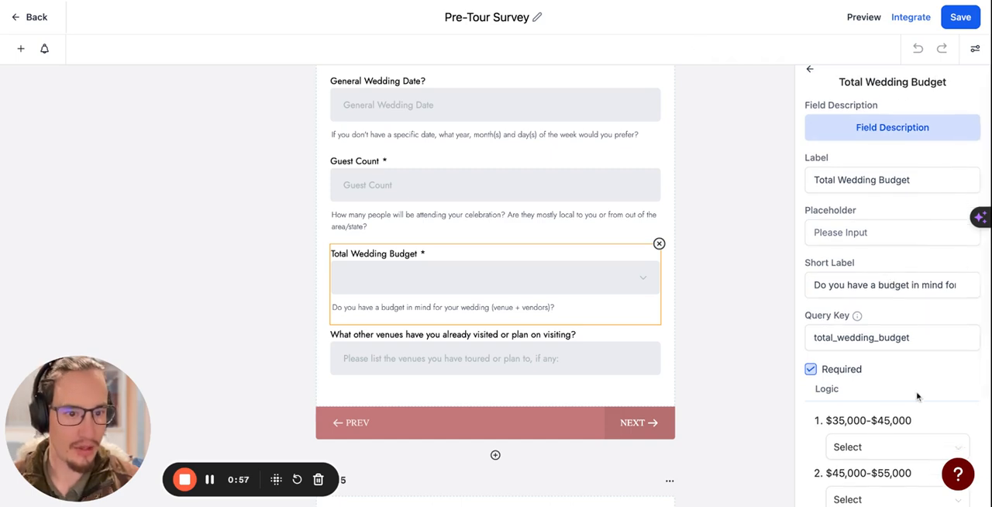
{"action": "scroll", "coordinate": [920, 395], "scroll_direction": "down", "scroll_amount": 5}
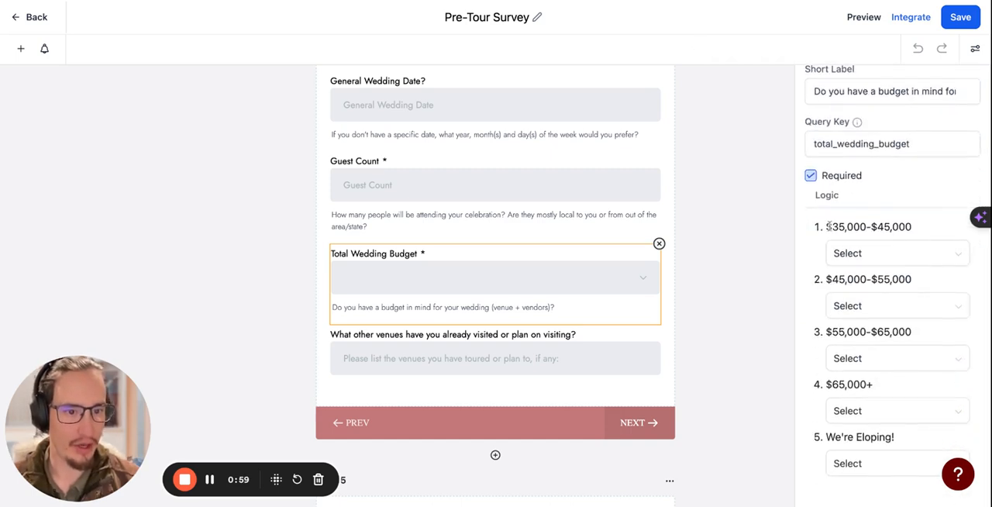
{"action": "left_click_drag", "start_coordinate": [906, 227], "coordinate": [830, 226]}
Select the "How did you hear about Mountain House Estate?" question again and go back to the survey list
{"action": "scroll", "coordinate": [512, 288], "scroll_direction": "up", "scroll_amount": 3}
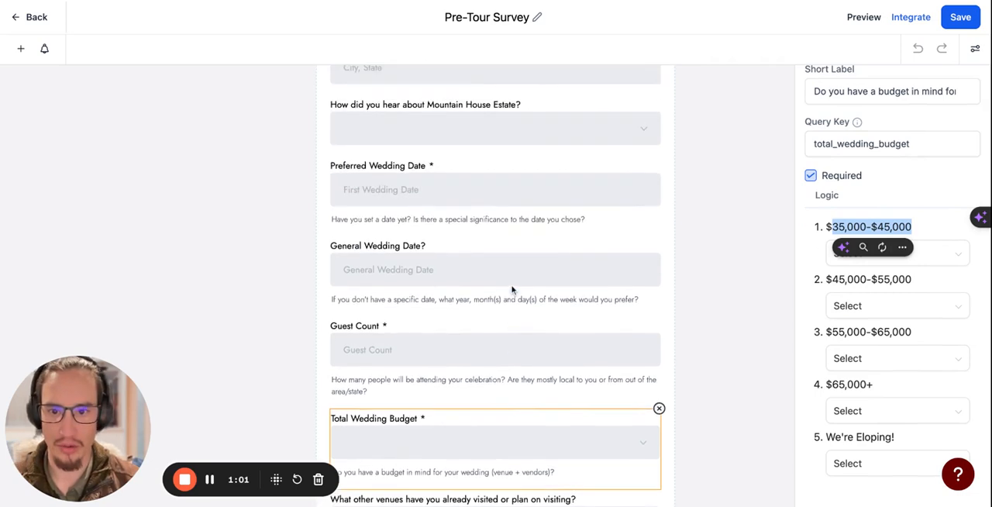
{"action": "left_click", "coordinate": [471, 173]}
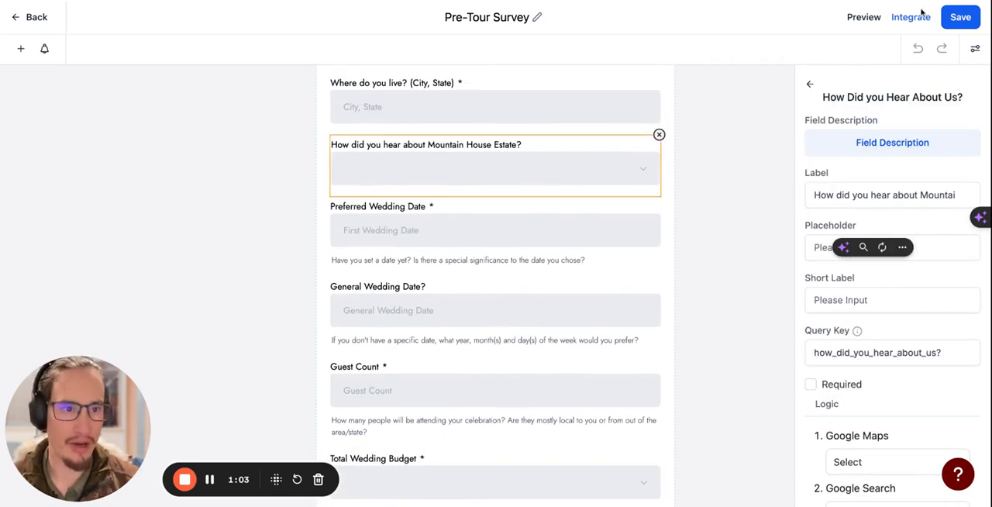
{"action": "left_click", "coordinate": [33, 18]}
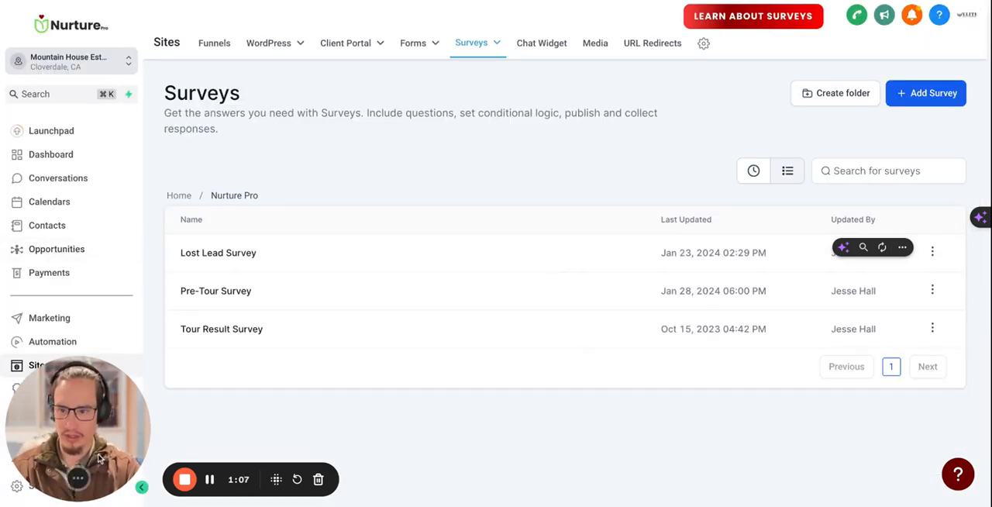
Open the account's Custom Fields settings and search for the Total Wedding Budget field
{"action": "scroll", "coordinate": [57, 425], "scroll_direction": "down", "scroll_amount": 3}
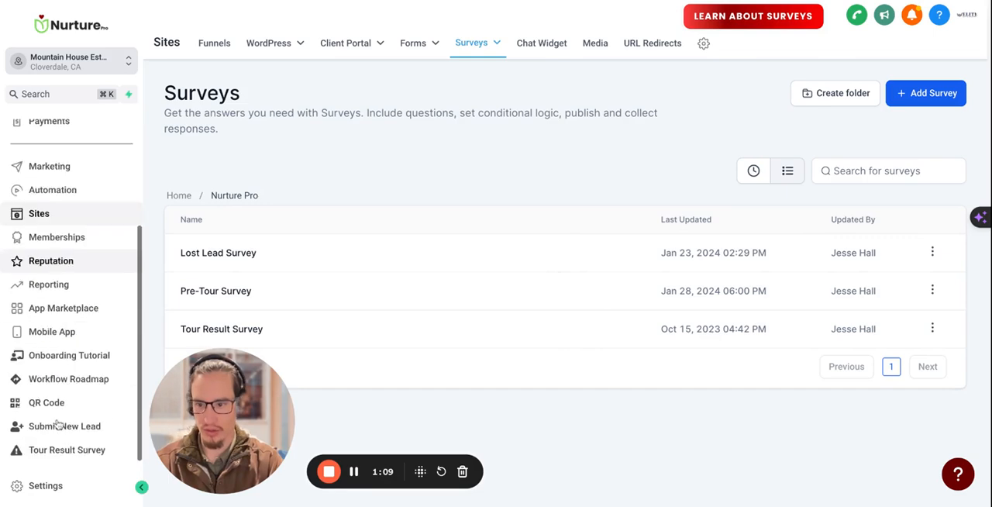
{"action": "left_click", "coordinate": [30, 487]}
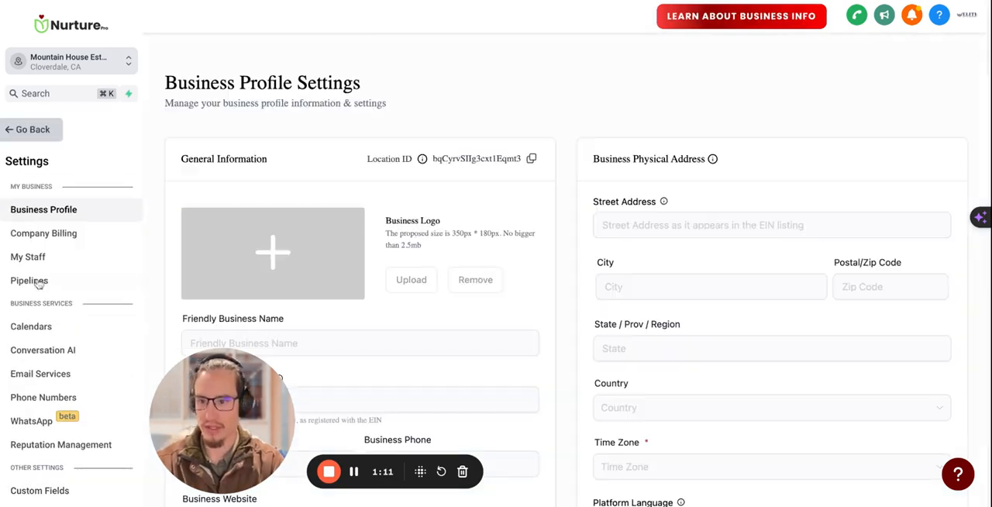
{"action": "scroll", "coordinate": [58, 319], "scroll_direction": "down", "scroll_amount": 5}
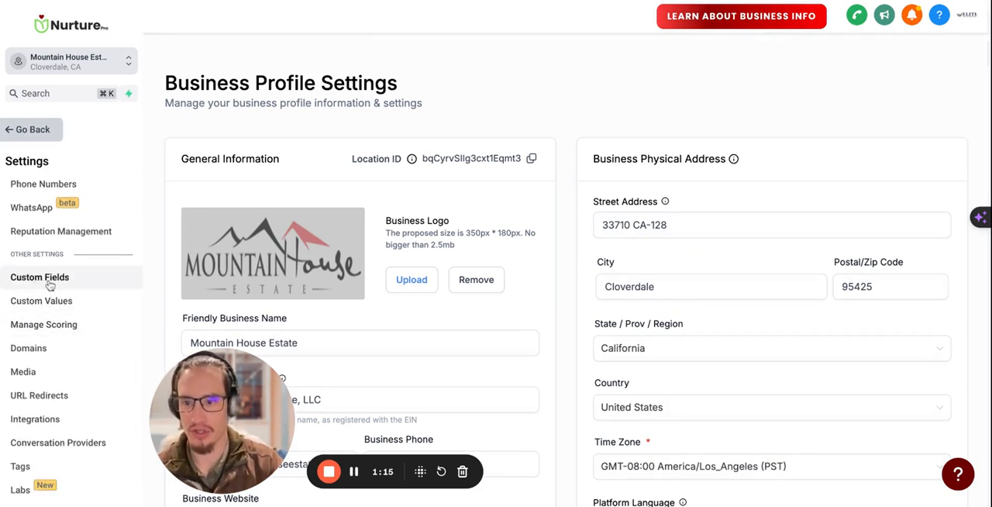
{"action": "scroll", "coordinate": [49, 288], "scroll_direction": "down", "scroll_amount": 1}
{"action": "scroll", "coordinate": [49, 288], "scroll_direction": "up", "scroll_amount": 3}
{"action": "scroll", "coordinate": [49, 279], "scroll_direction": "down", "scroll_amount": 4}
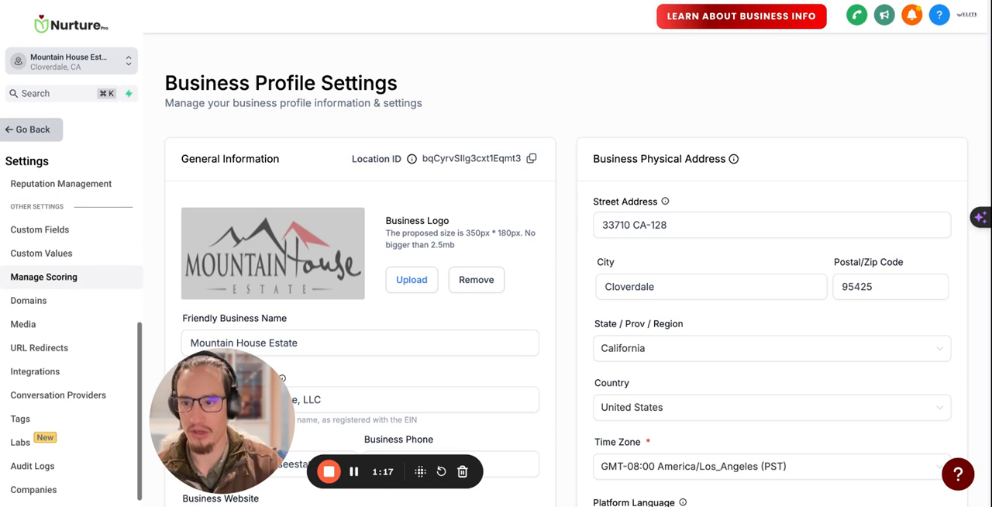
{"action": "scroll", "coordinate": [46, 277], "scroll_direction": "up", "scroll_amount": 1}
{"action": "left_click", "coordinate": [49, 263]}
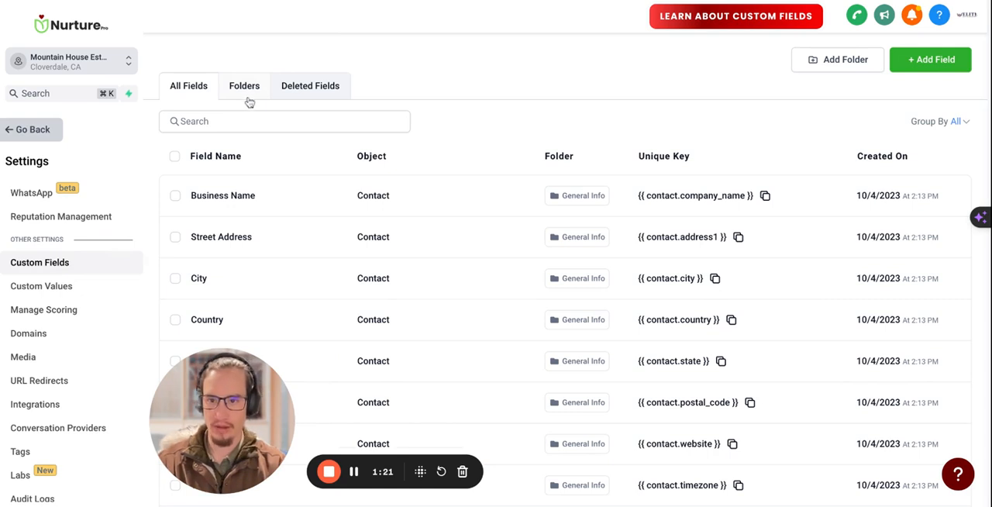
{"action": "left_click", "coordinate": [207, 113]}
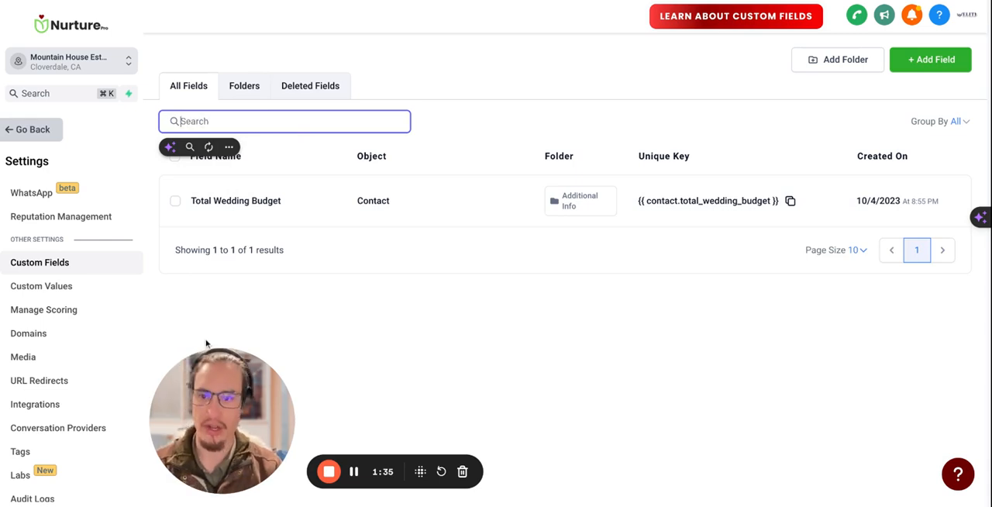
Show 200 custom fields per page and look through the list down to the Additional Info fields
{"action": "scroll", "coordinate": [454, 308], "scroll_direction": "down", "scroll_amount": 3}
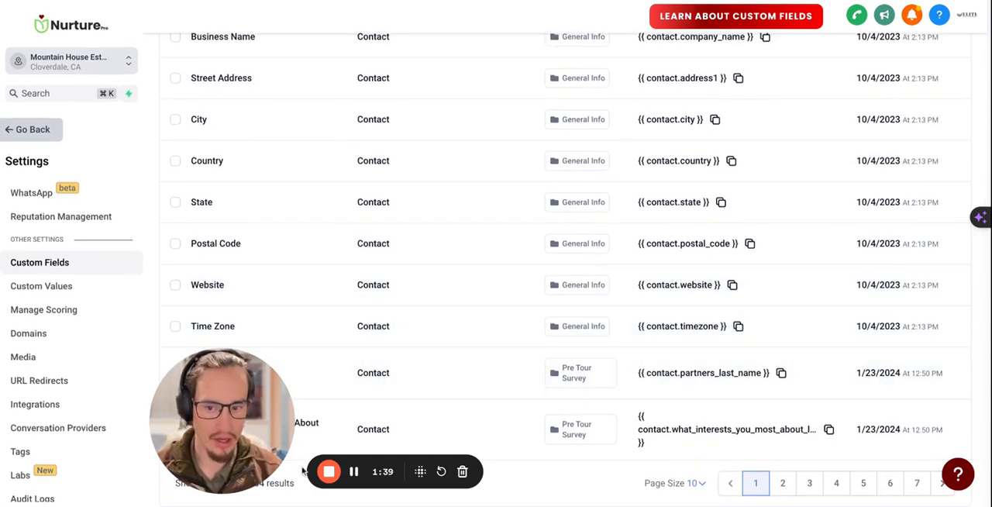
{"action": "left_click_drag", "start_coordinate": [250, 460], "coordinate": [115, 469]}
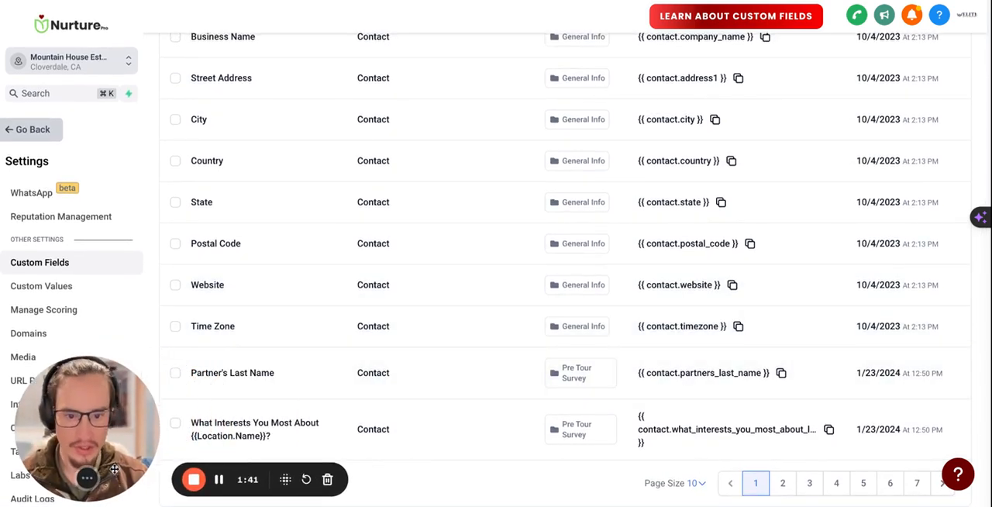
{"action": "scroll", "coordinate": [421, 250], "scroll_direction": "up", "scroll_amount": 1}
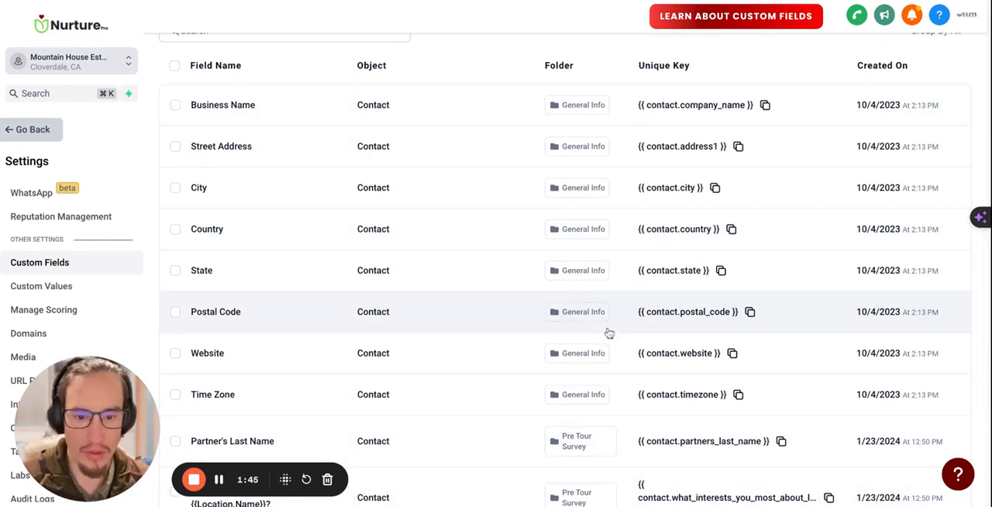
{"action": "scroll", "coordinate": [665, 383], "scroll_direction": "down", "scroll_amount": 1}
{"action": "left_click", "coordinate": [699, 485]}
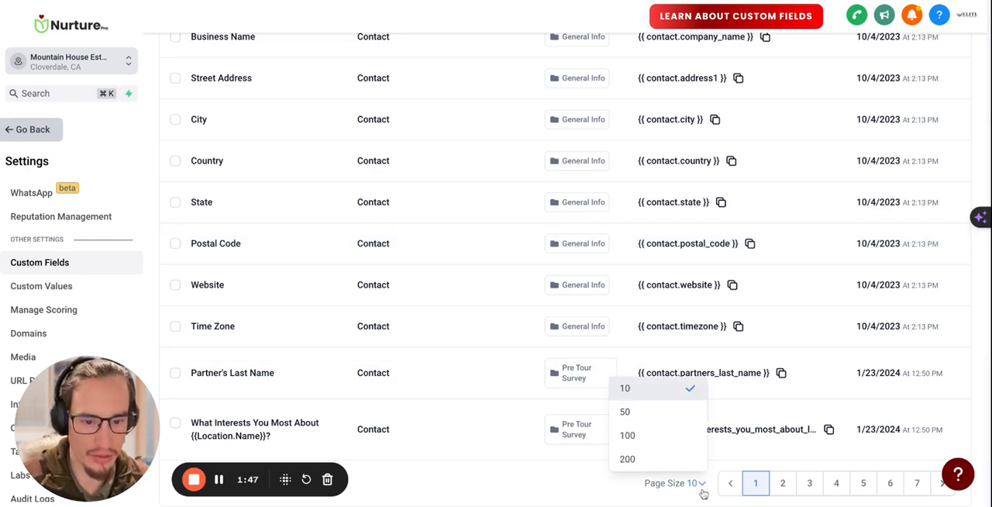
{"action": "left_click", "coordinate": [636, 461]}
{"action": "scroll", "coordinate": [476, 250], "scroll_direction": "down", "scroll_amount": 4}
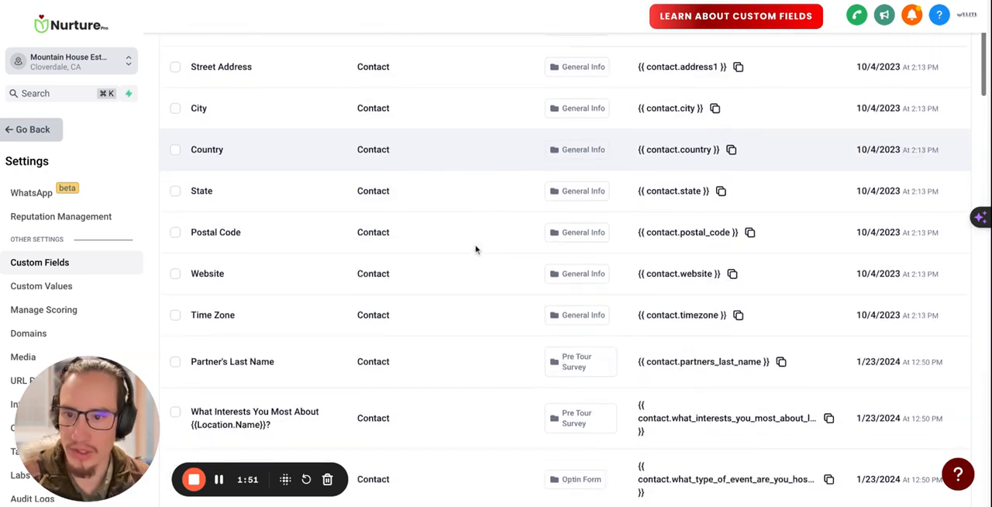
{"action": "scroll", "coordinate": [475, 250], "scroll_direction": "down", "scroll_amount": 15}
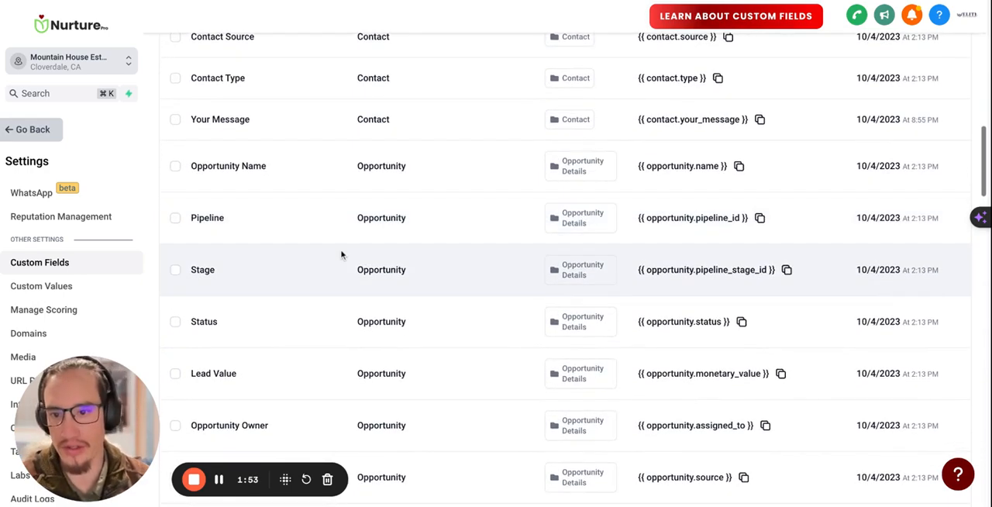
{"action": "scroll", "coordinate": [341, 255], "scroll_direction": "down", "scroll_amount": 5}
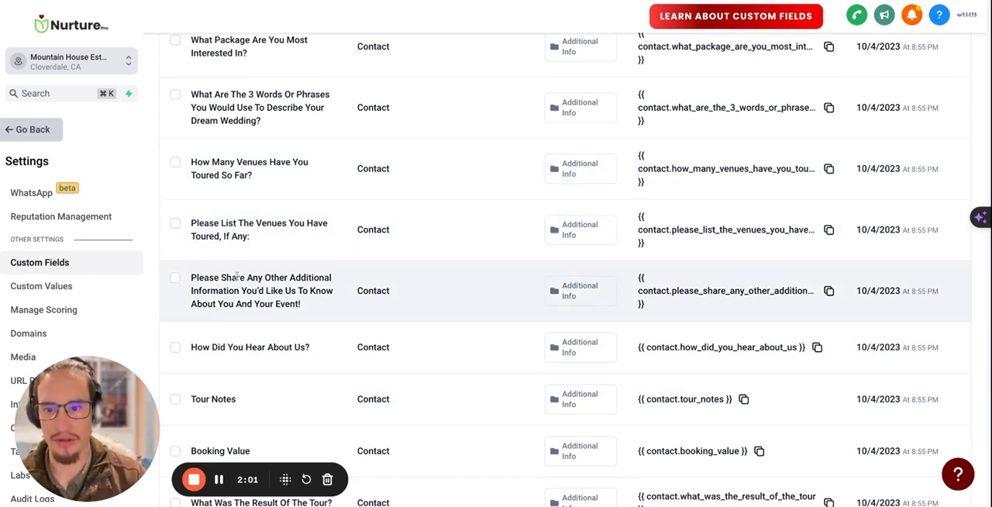
Search the custom fields for "total wed" and open the Total Wedding Budget field for editing
{"action": "scroll", "coordinate": [237, 277], "scroll_direction": "up", "scroll_amount": 15}
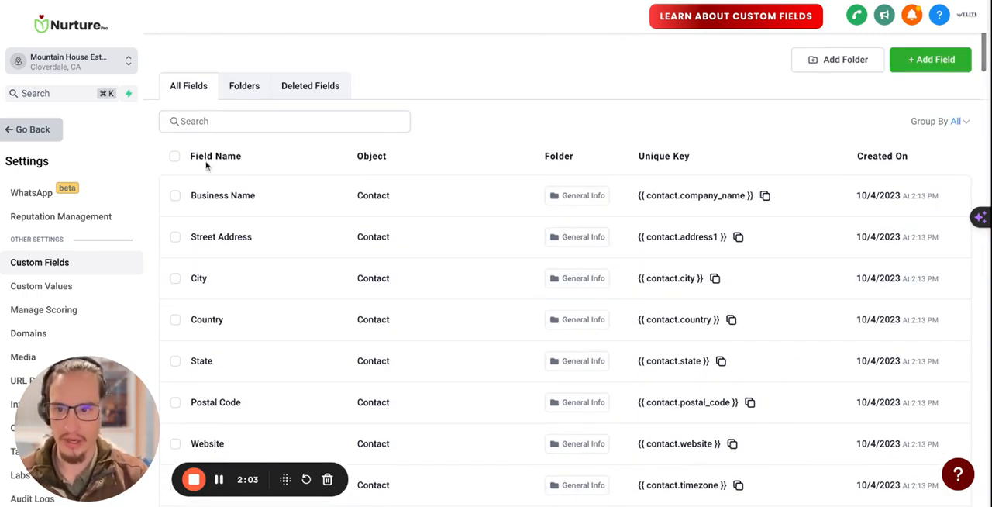
{"action": "left_click", "coordinate": [221, 123]}
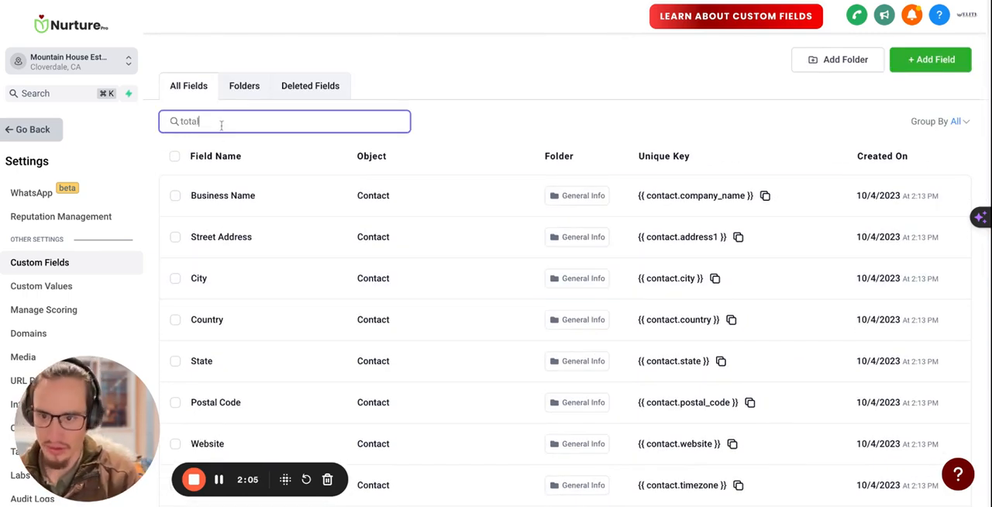
{"action": "type", "text": "total wed"}
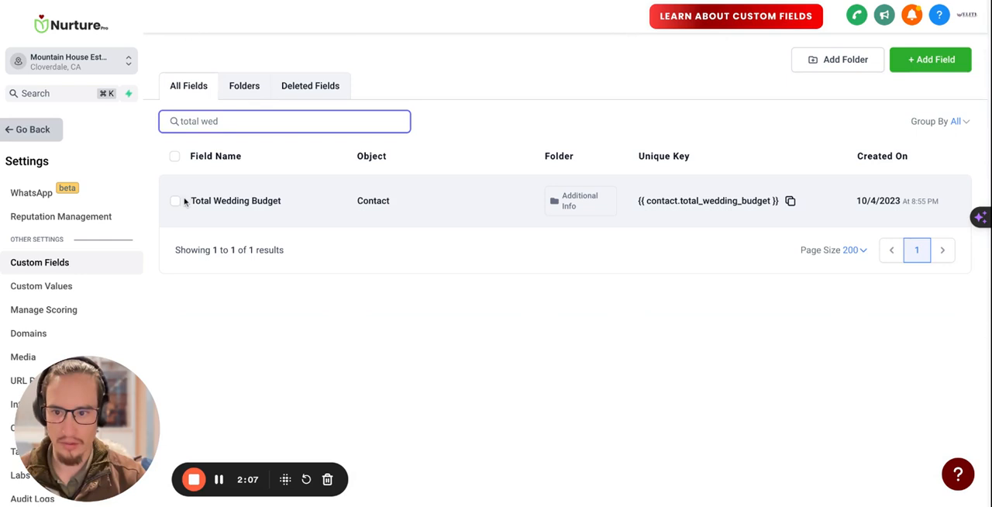
{"action": "left_click", "coordinate": [177, 203]}
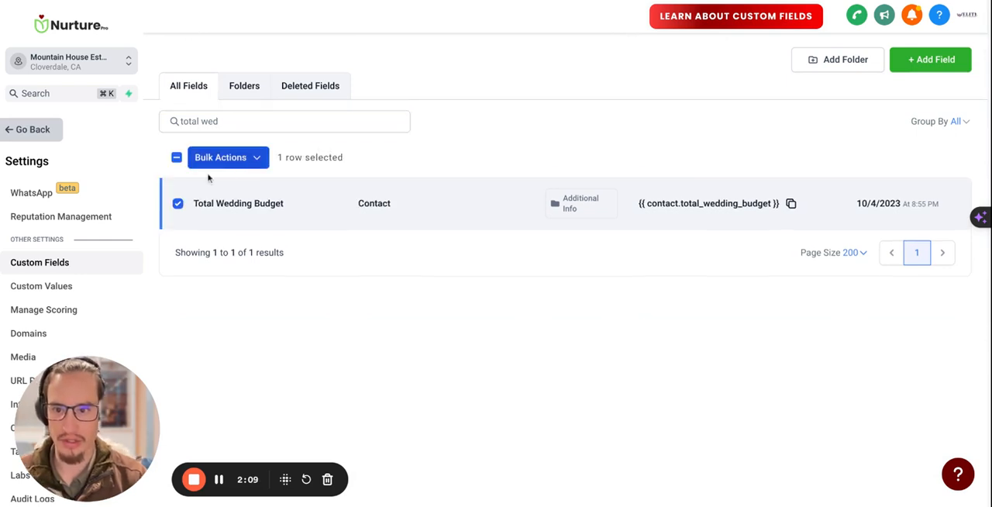
{"action": "left_click", "coordinate": [260, 160]}
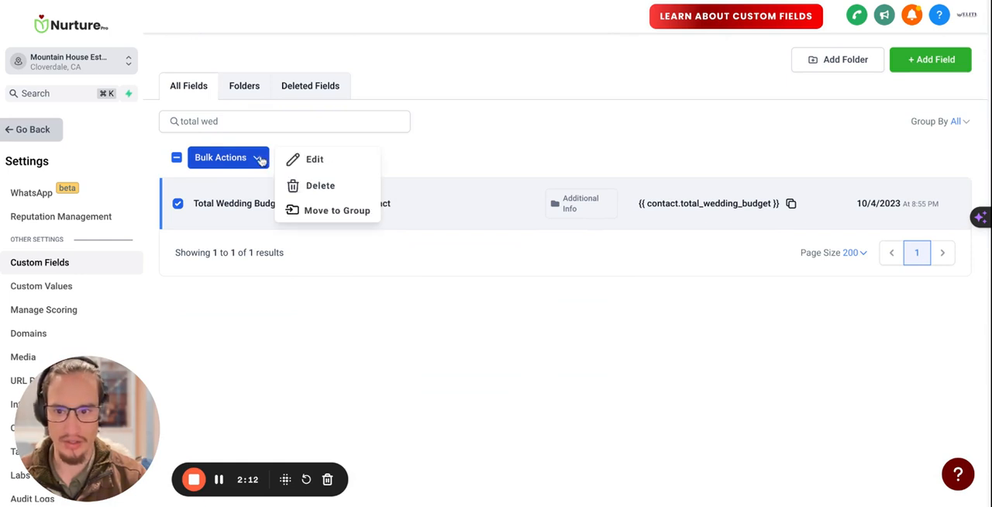
{"action": "left_click", "coordinate": [322, 160]}
Add a "$25,000 - $35,000" answer option to the end of the Total Wedding Budget field's option list
{"action": "scroll", "coordinate": [378, 269], "scroll_direction": "down", "scroll_amount": 2}
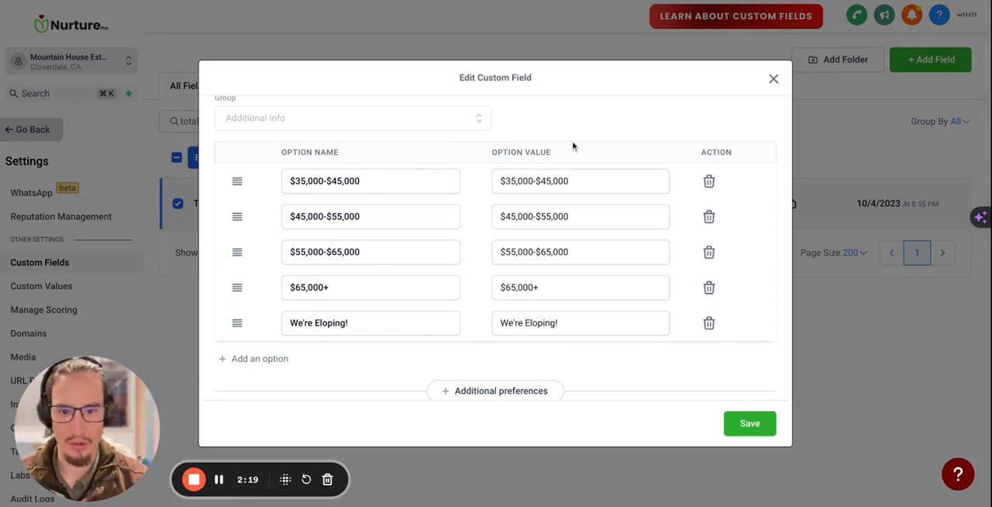
{"action": "scroll", "coordinate": [573, 146], "scroll_direction": "down", "scroll_amount": 1}
{"action": "scroll", "coordinate": [529, 256], "scroll_direction": "up", "scroll_amount": 5}
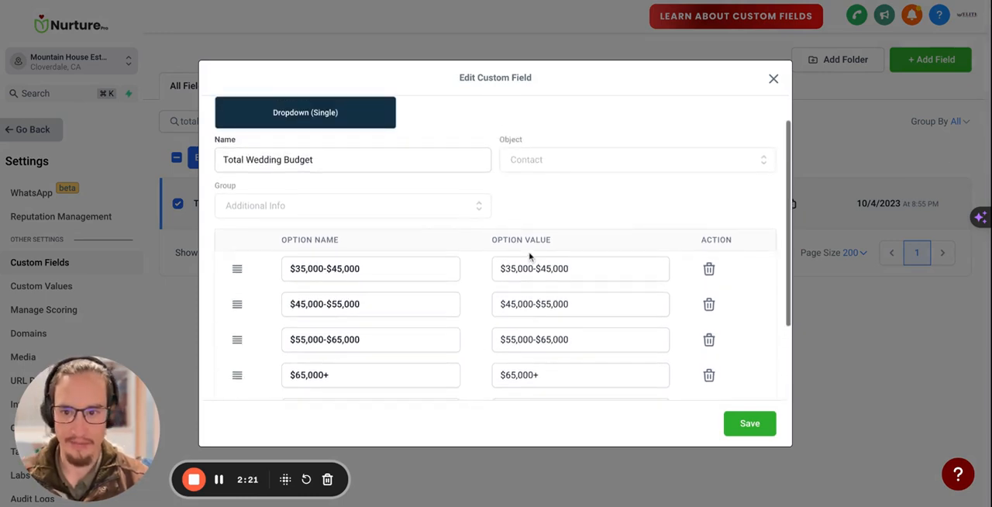
{"action": "scroll", "coordinate": [543, 261], "scroll_direction": "down", "scroll_amount": 3}
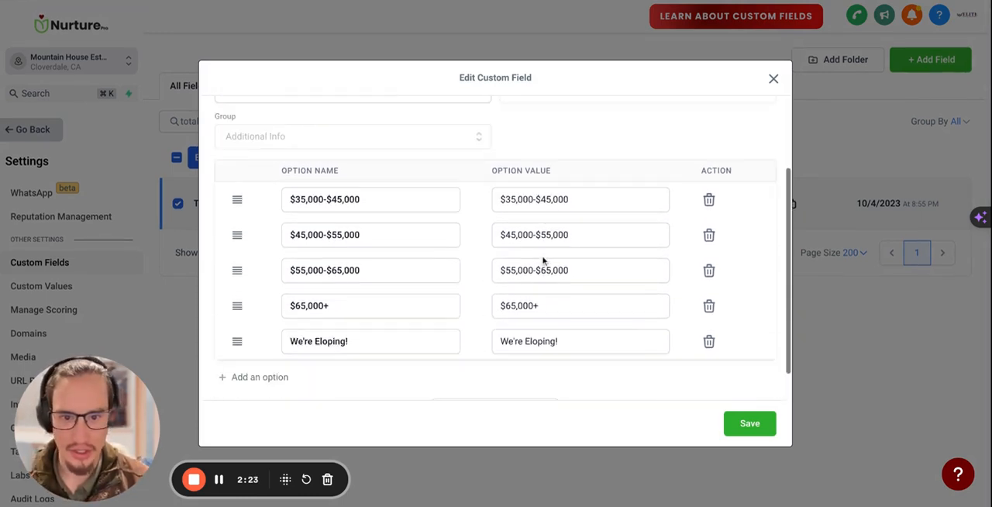
{"action": "left_click", "coordinate": [269, 343]}
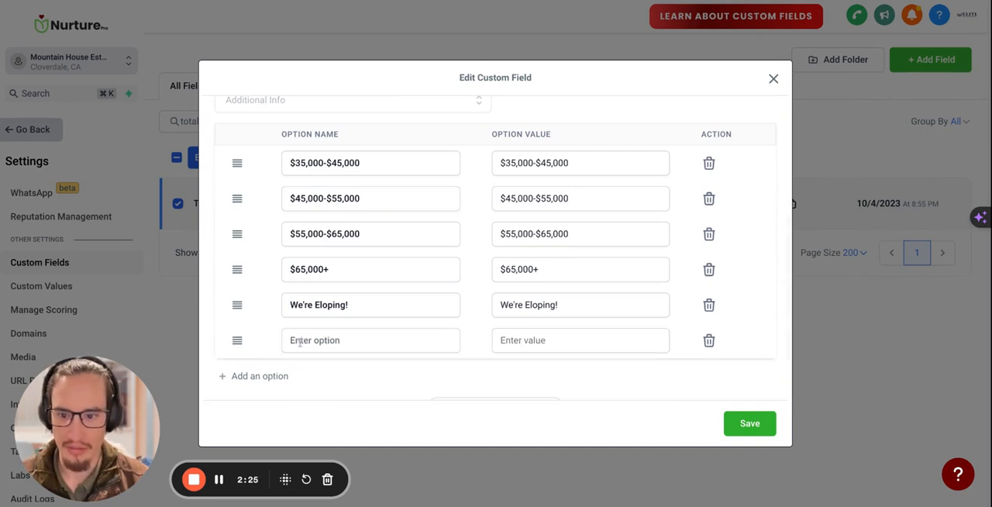
{"action": "left_click", "coordinate": [307, 347]}
{"action": "type", "text": "25,000"}
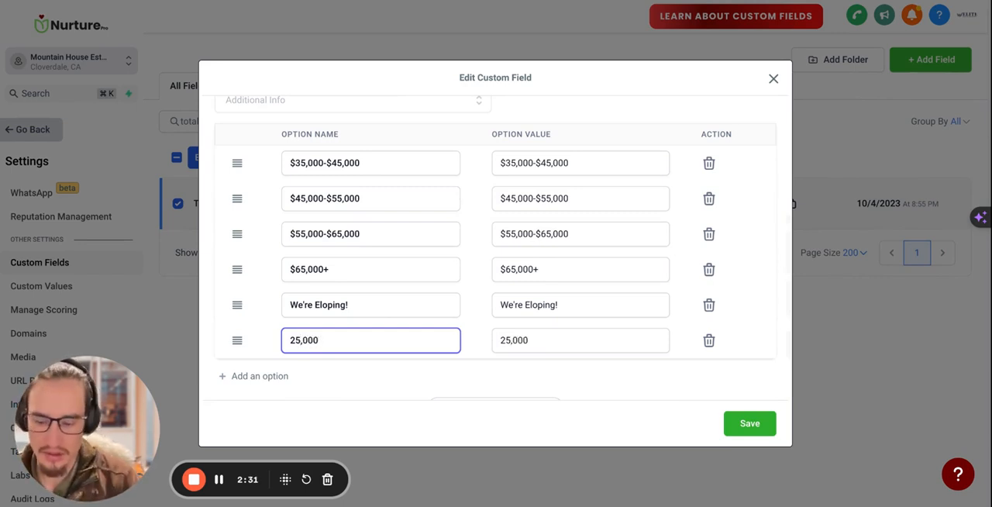
{"action": "type", "text": "$"}
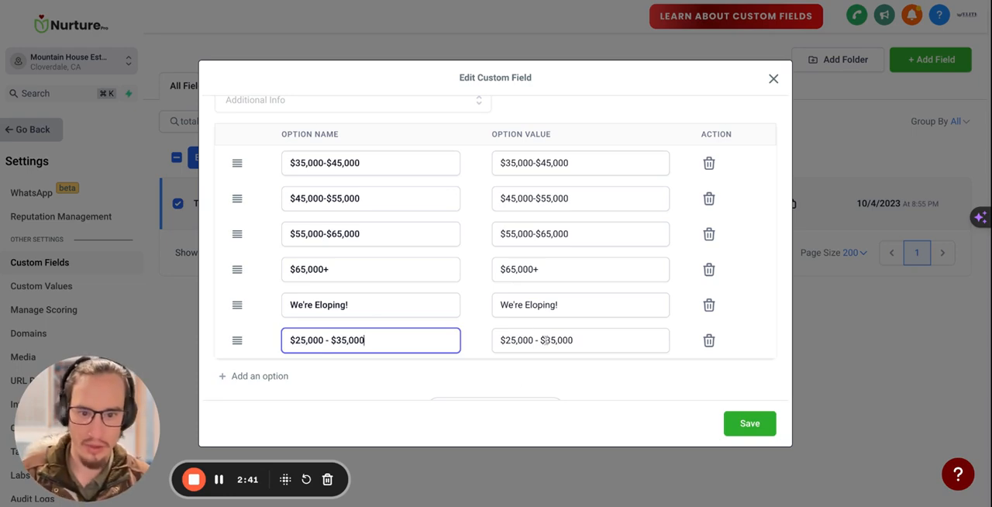
Delete the "$25,000 - $35,000" option from the Total Wedding Budget field and save the field
{"action": "scroll", "coordinate": [574, 344], "scroll_direction": "up", "scroll_amount": 2}
{"action": "scroll", "coordinate": [532, 287], "scroll_direction": "down", "scroll_amount": 2}
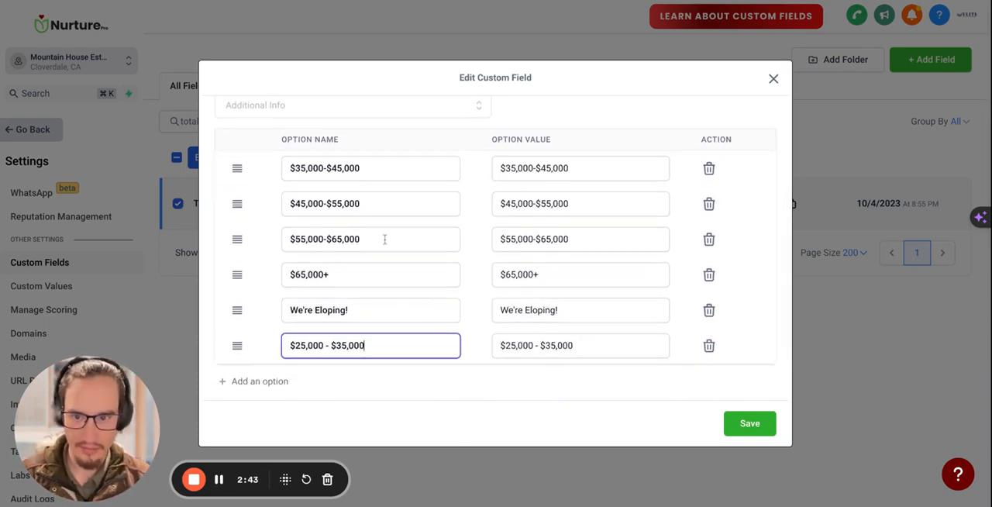
{"action": "scroll", "coordinate": [558, 321], "scroll_direction": "down", "scroll_amount": 1}
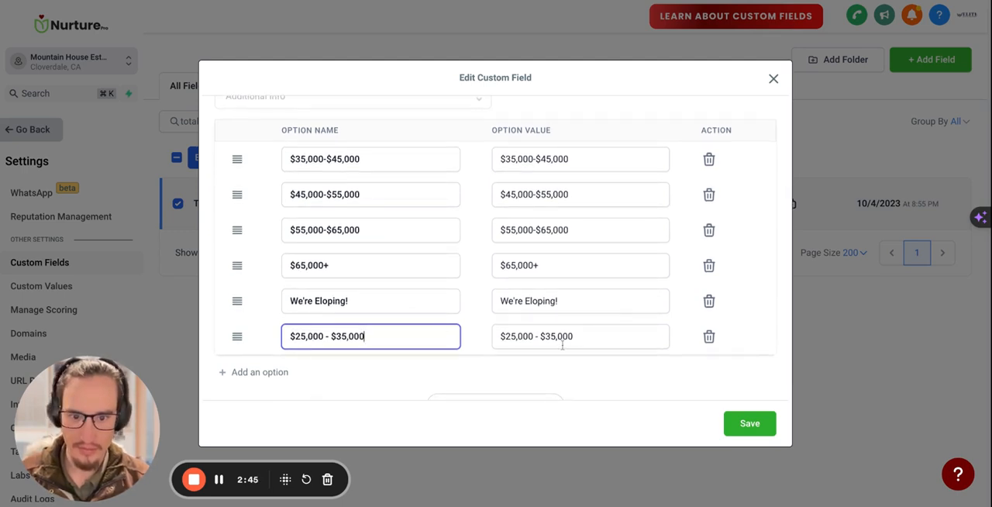
{"action": "scroll", "coordinate": [572, 338], "scroll_direction": "up", "scroll_amount": 1}
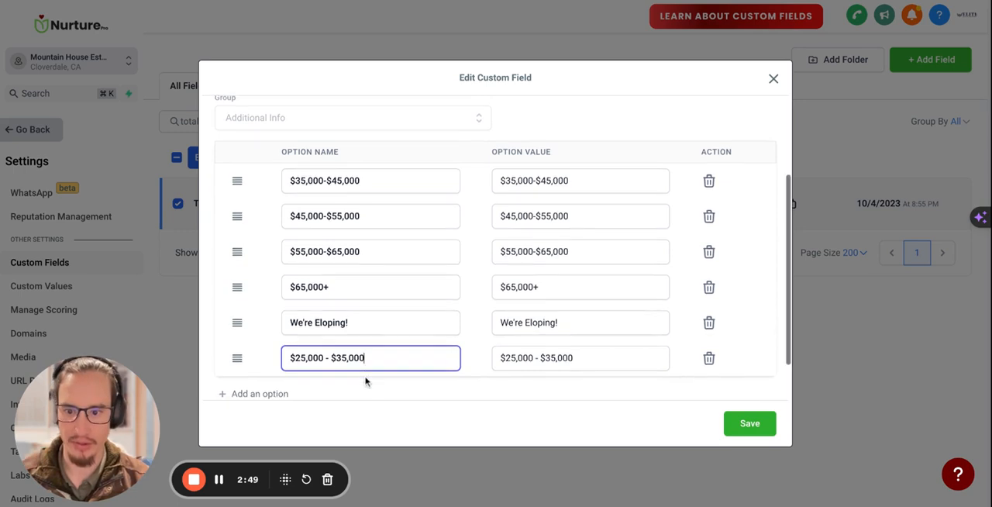
{"action": "scroll", "coordinate": [367, 380], "scroll_direction": "down", "scroll_amount": 2}
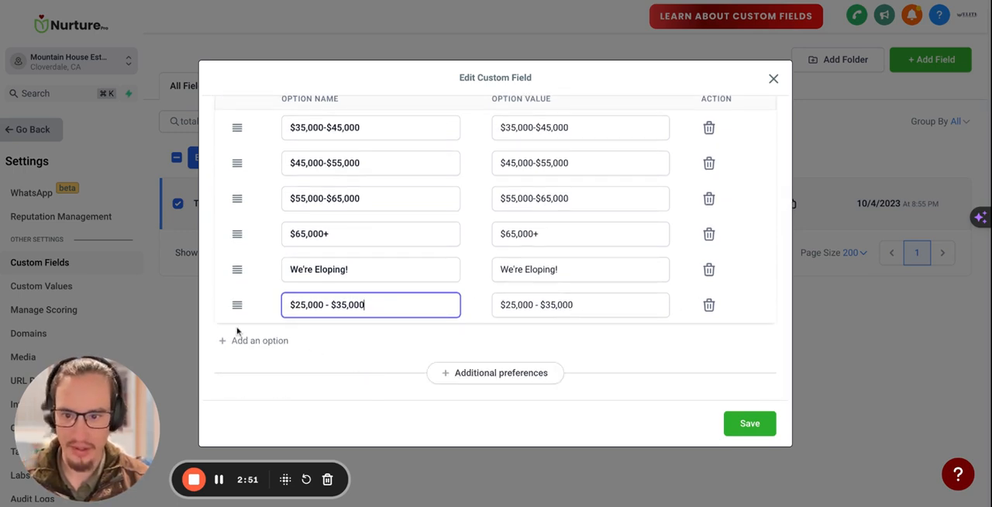
{"action": "left_click", "coordinate": [709, 308]}
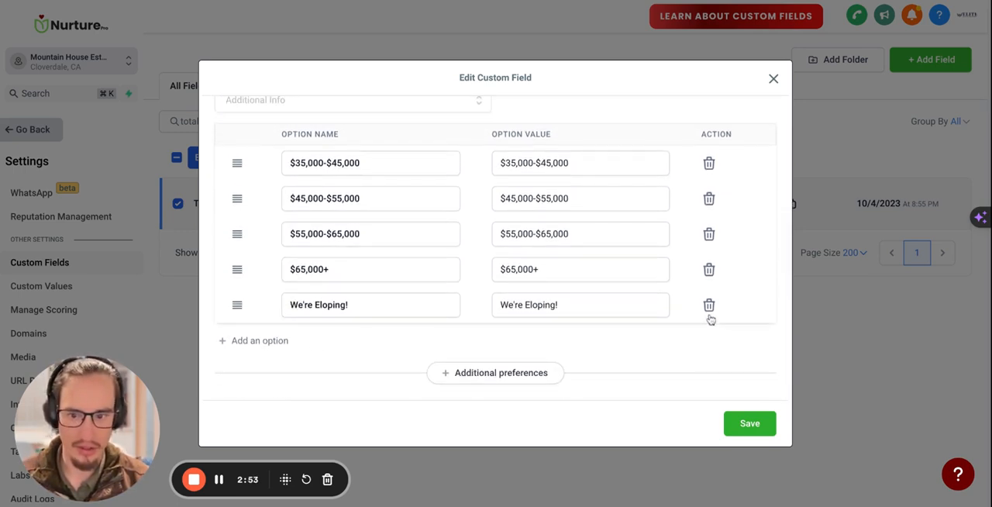
{"action": "scroll", "coordinate": [331, 300], "scroll_direction": "up", "scroll_amount": 1}
{"action": "left_click", "coordinate": [749, 423]}
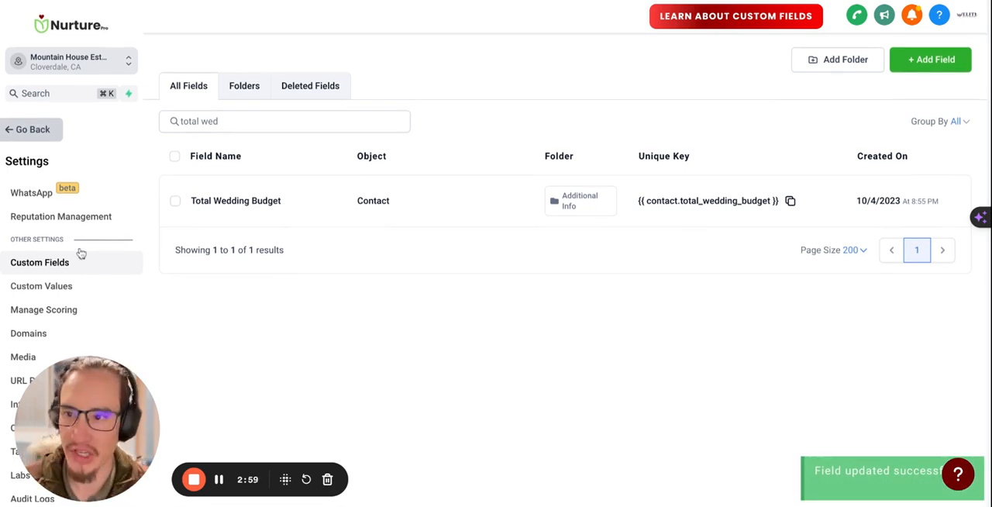
Leave the settings and open the Pre-Tour Survey from the Nurture Pro folder in the survey builder
{"action": "scroll", "coordinate": [79, 252], "scroll_direction": "up", "scroll_amount": 3}
{"action": "left_click", "coordinate": [38, 133]}
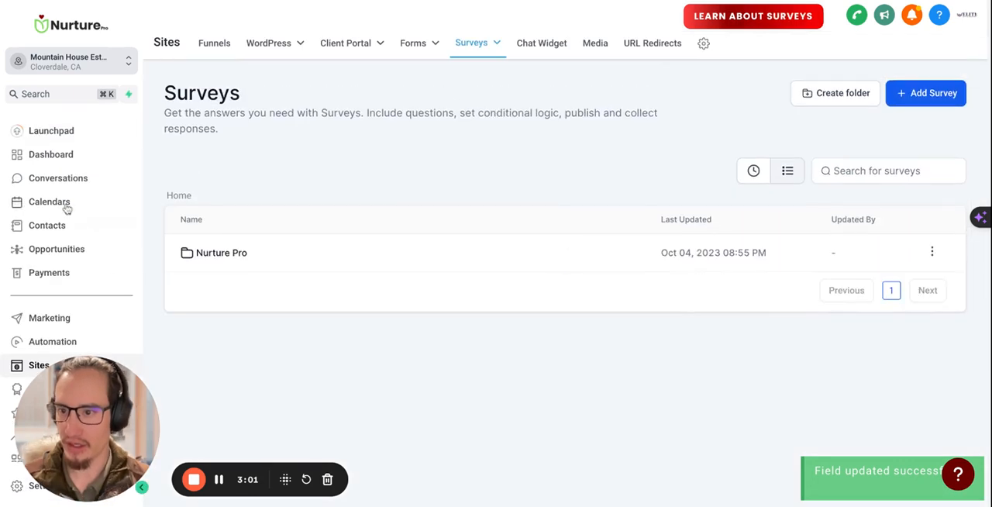
{"action": "scroll", "coordinate": [78, 280], "scroll_direction": "down", "scroll_amount": 1}
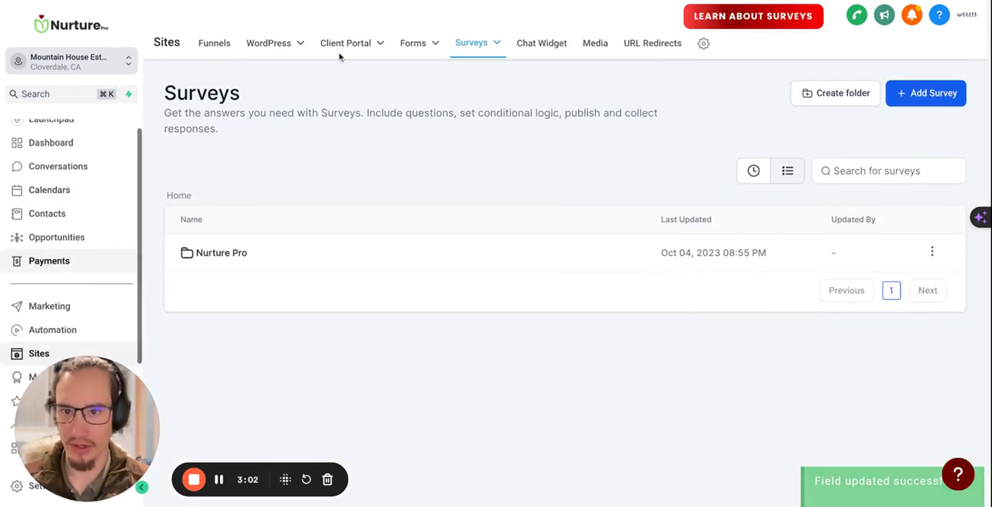
{"action": "left_click", "coordinate": [235, 257]}
{"action": "scroll", "coordinate": [52, 308], "scroll_direction": "down", "scroll_amount": 2}
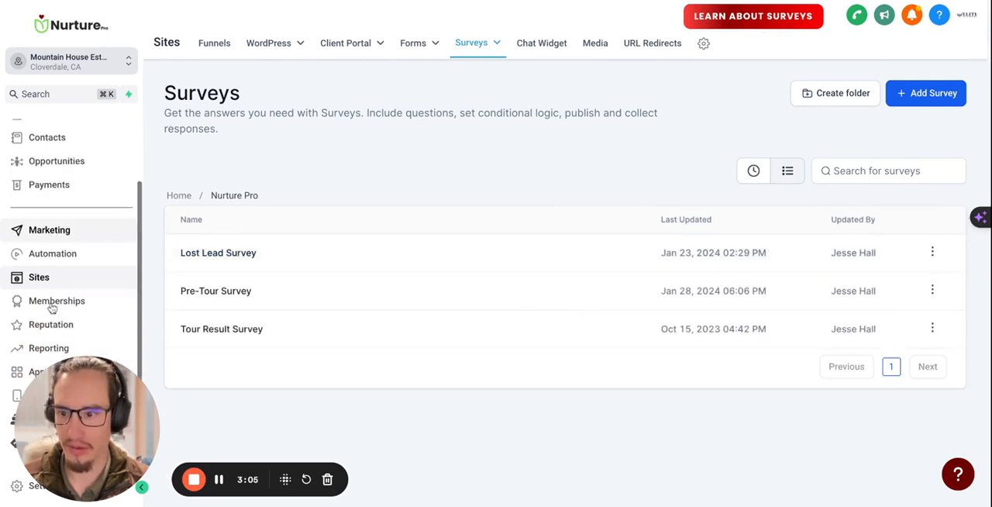
{"action": "scroll", "coordinate": [52, 308], "scroll_direction": "down", "scroll_amount": 1}
{"action": "mouse_move", "coordinate": [476, 49]}
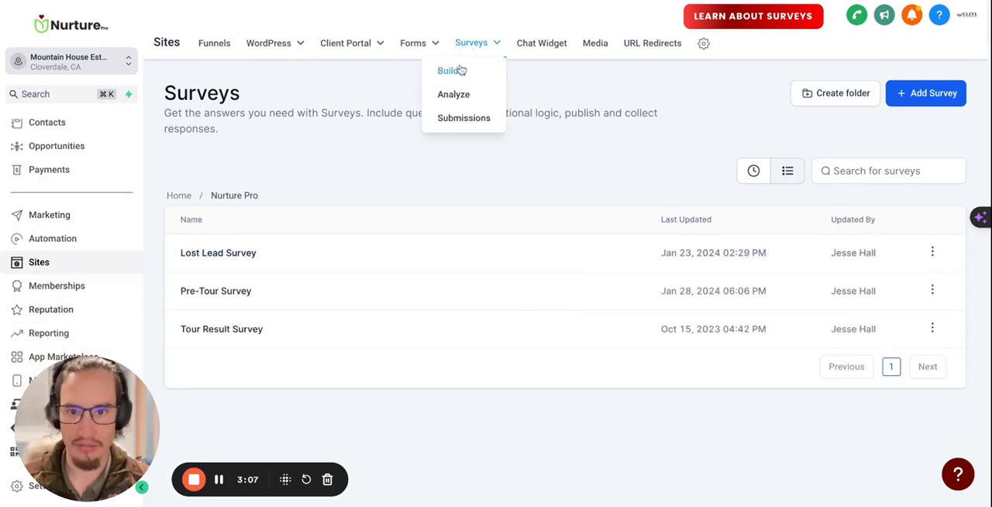
{"action": "left_click", "coordinate": [460, 71]}
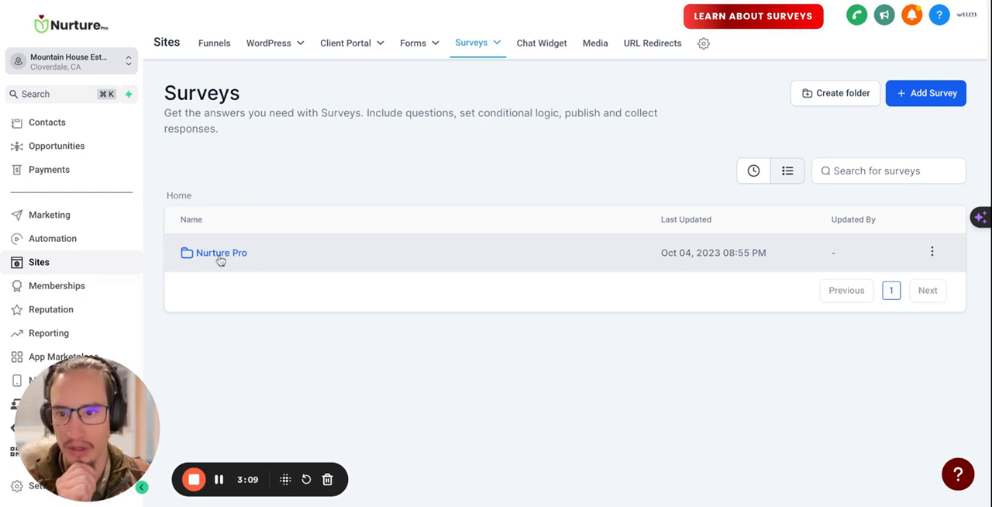
{"action": "left_click", "coordinate": [221, 256]}
{"action": "left_click", "coordinate": [224, 293]}
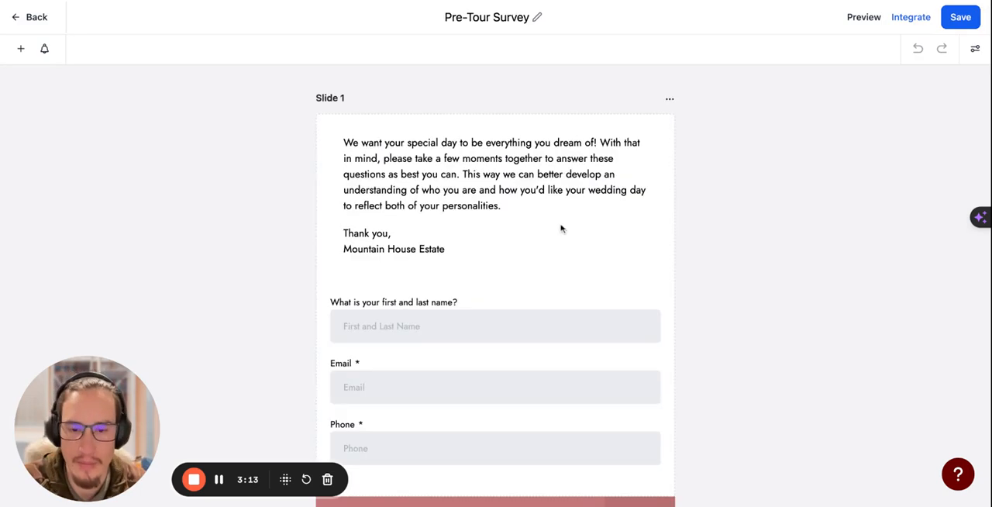
Select the Total Wedding Budget question in the Pre-Tour Survey and review its answer options
{"action": "scroll", "coordinate": [555, 230], "scroll_direction": "down", "scroll_amount": 4}
{"action": "scroll", "coordinate": [555, 231], "scroll_direction": "down", "scroll_amount": 6}
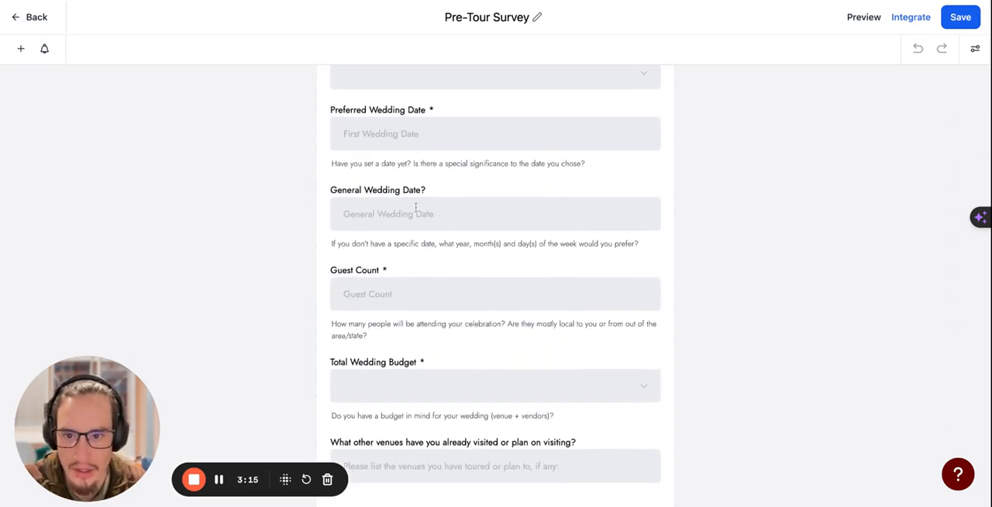
{"action": "scroll", "coordinate": [453, 325], "scroll_direction": "down", "scroll_amount": 3}
{"action": "left_click", "coordinate": [460, 237]}
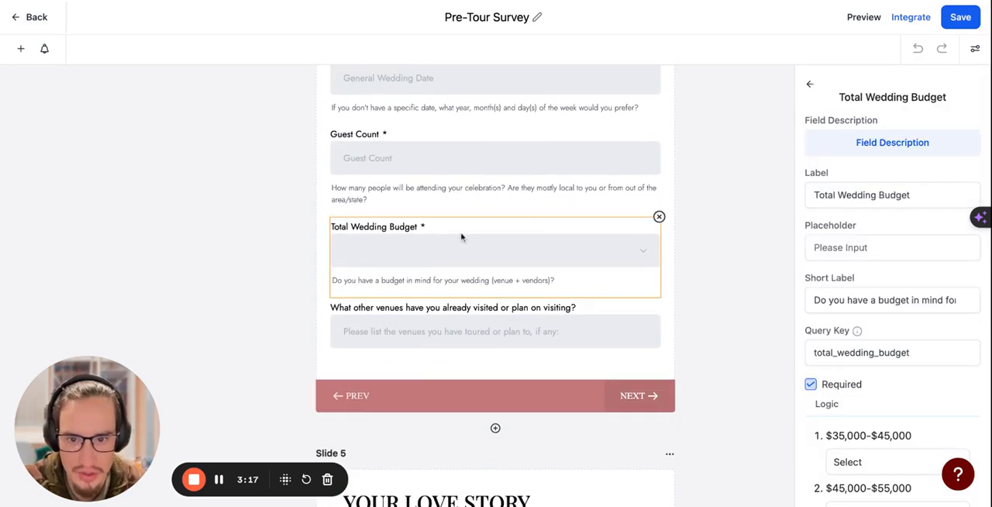
{"action": "scroll", "coordinate": [901, 390], "scroll_direction": "down", "scroll_amount": 2}
{"action": "scroll", "coordinate": [901, 389], "scroll_direction": "down", "scroll_amount": 2}
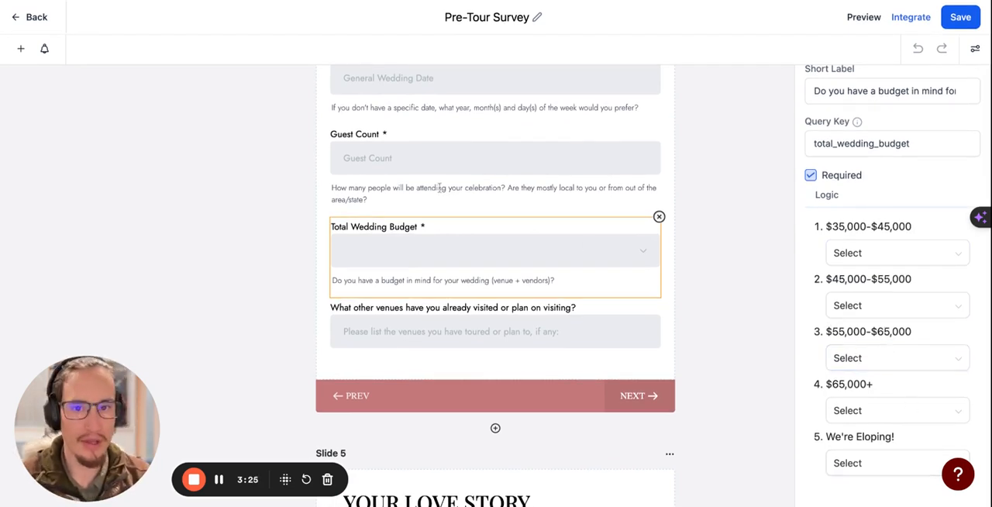
Leave the Pre-Tour Survey without changes and open the account's Dashboard
{"action": "left_click", "coordinate": [33, 17]}
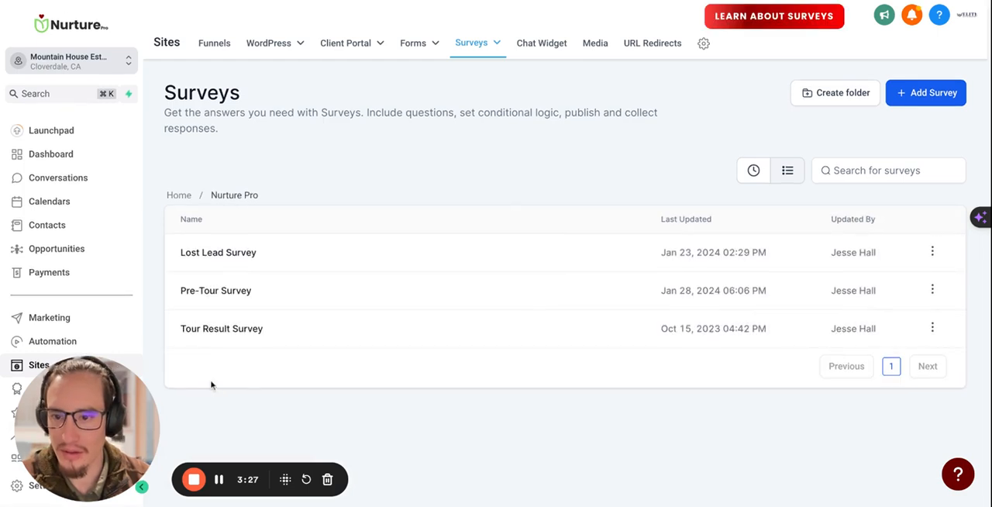
{"action": "scroll", "coordinate": [24, 352], "scroll_direction": "down", "scroll_amount": 2}
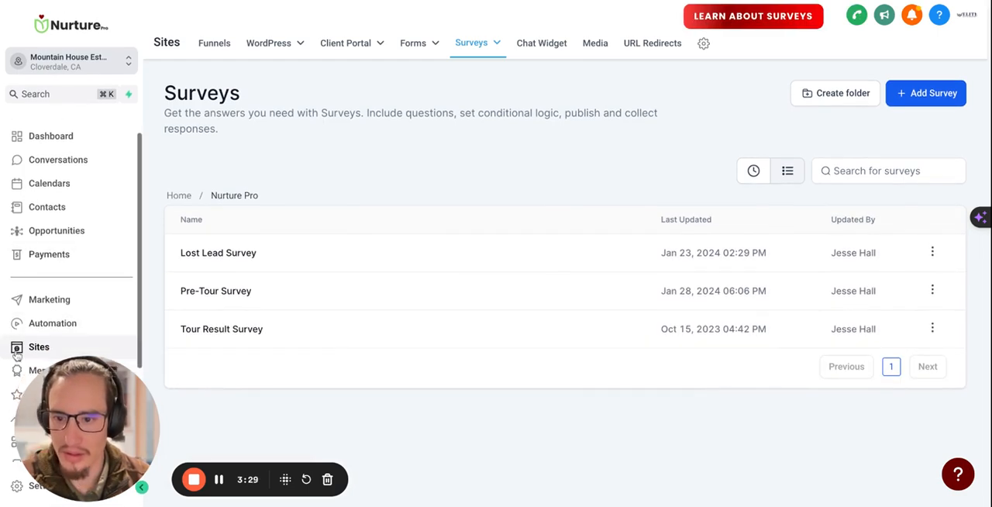
{"action": "scroll", "coordinate": [24, 351], "scroll_direction": "down", "scroll_amount": 1}
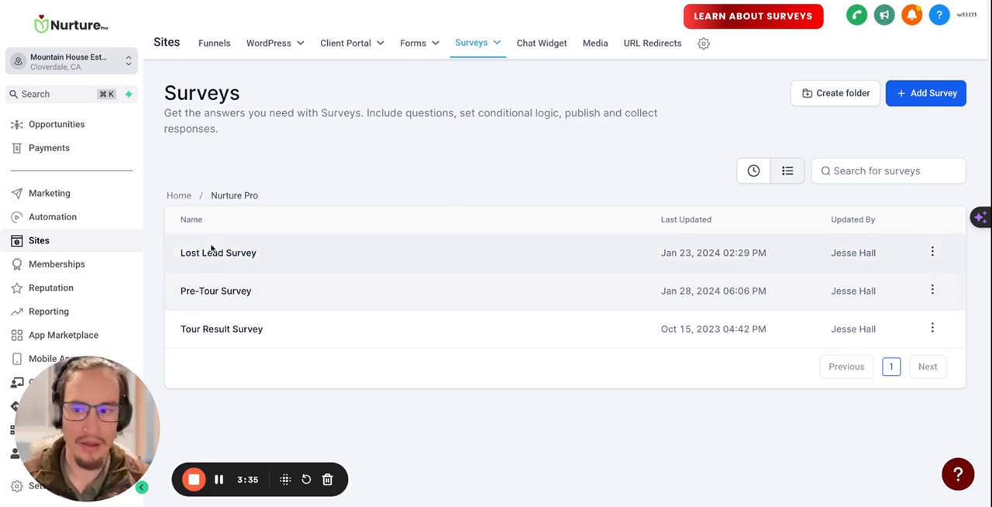
{"action": "scroll", "coordinate": [68, 212], "scroll_direction": "up", "scroll_amount": 3}
{"action": "scroll", "coordinate": [67, 194], "scroll_direction": "up", "scroll_amount": 1}
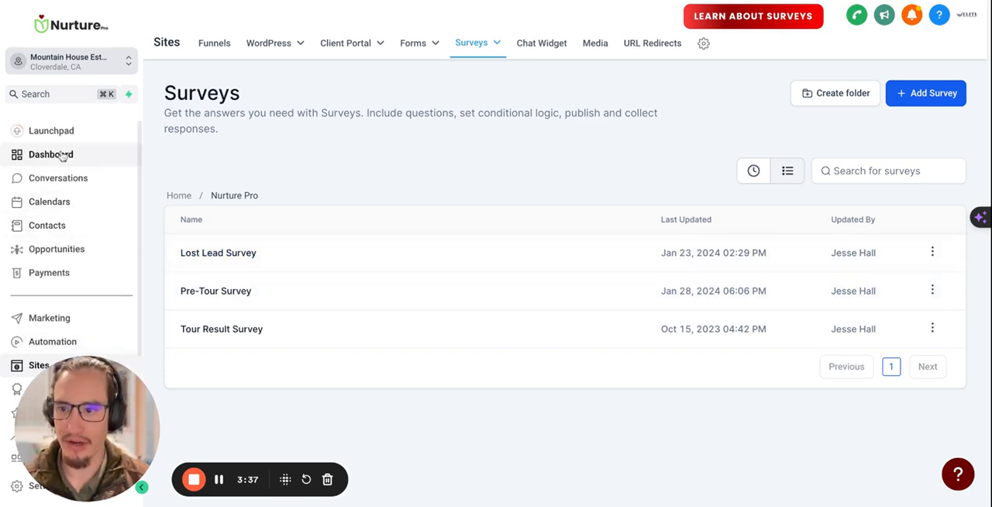
{"action": "left_click", "coordinate": [67, 155]}
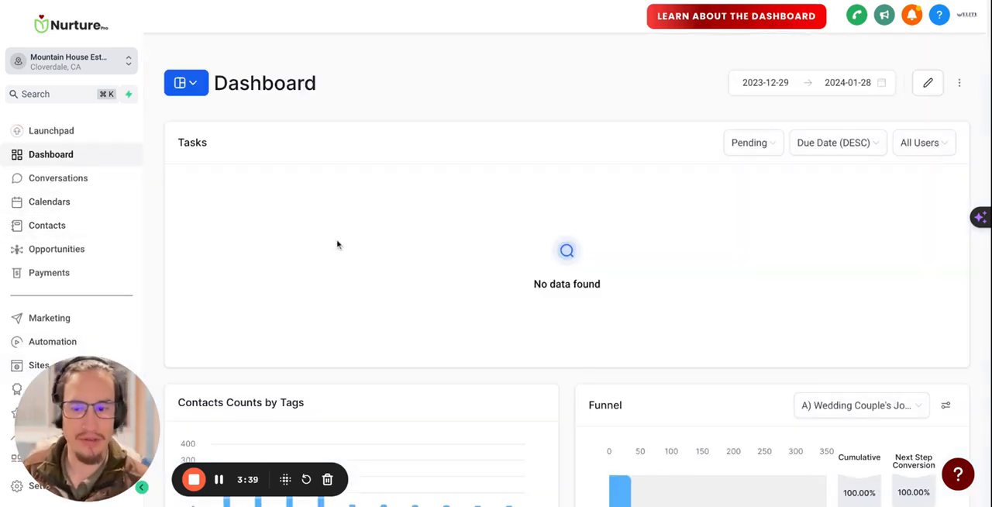